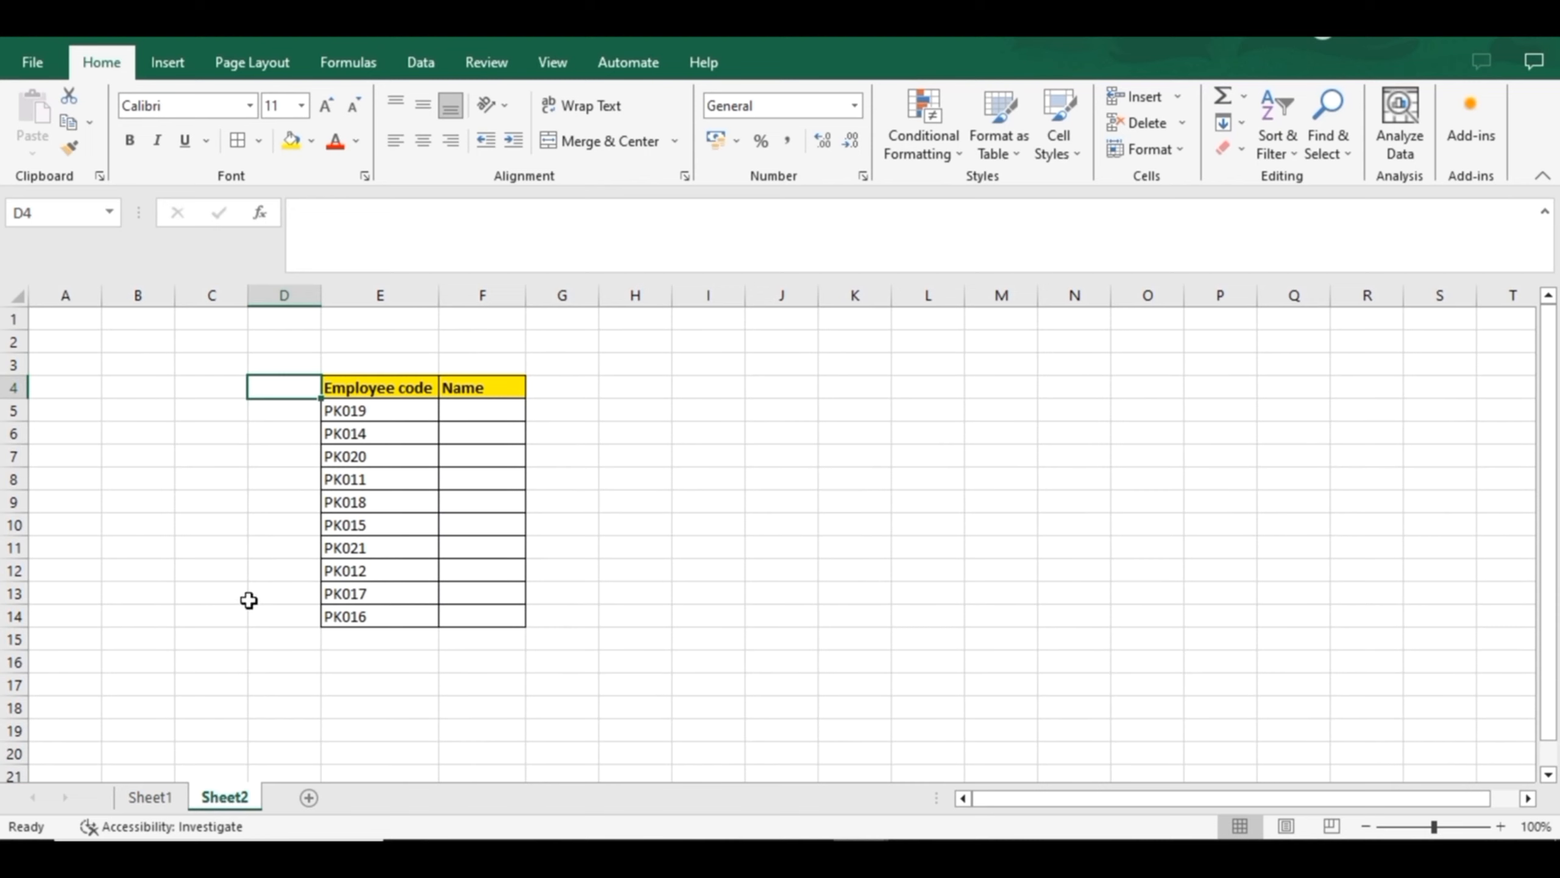
Examine the employee table on Sheet1, then return to the empty first Name cell, F5, on Sheet2
key("Down")
key("Right")
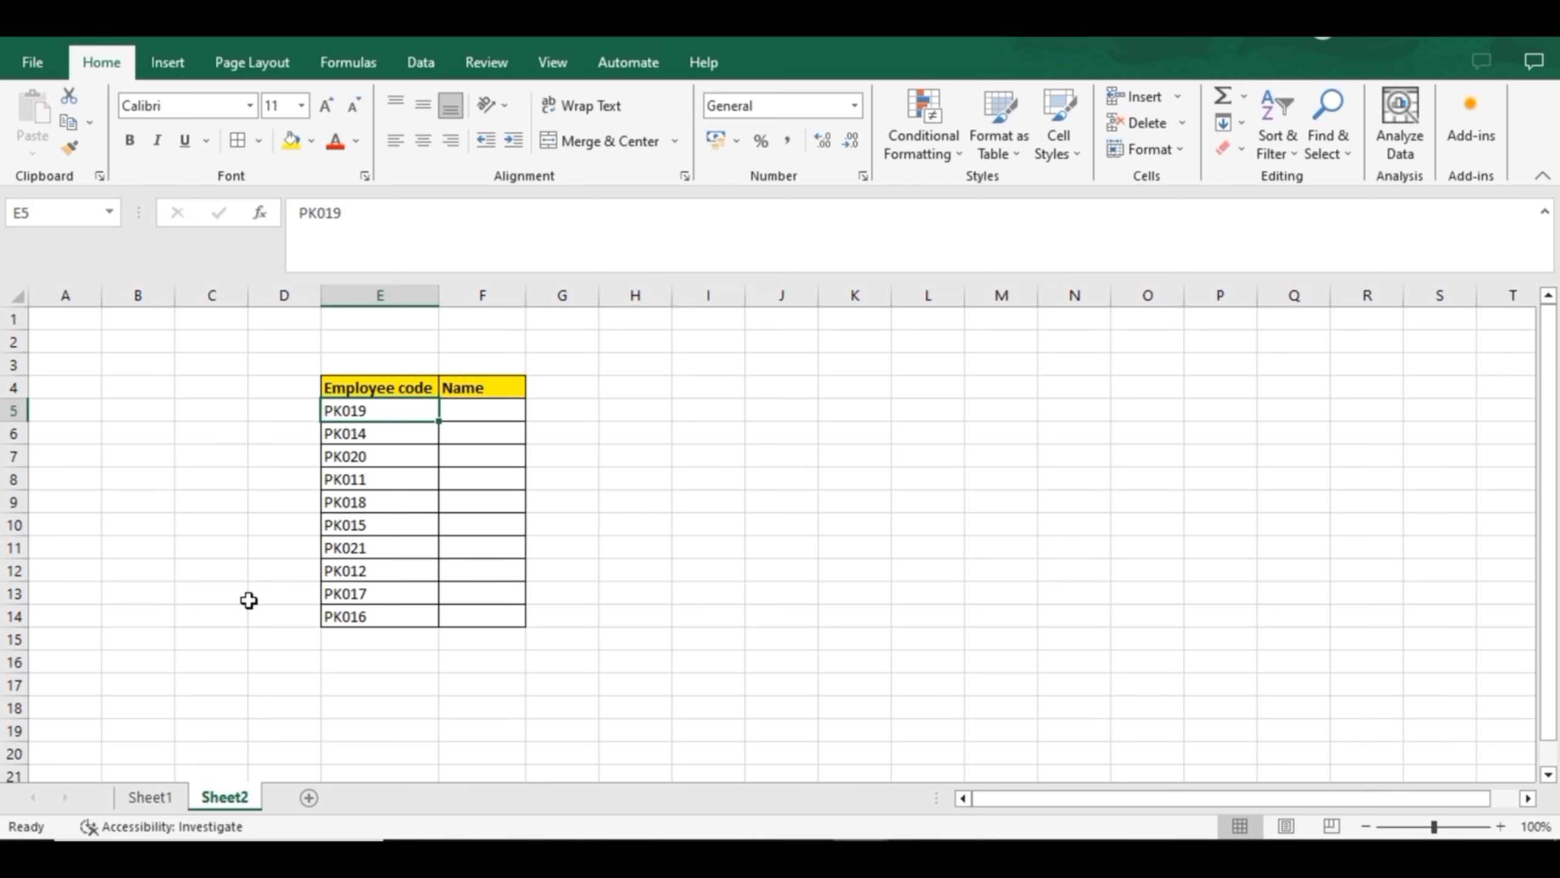
key("Right")
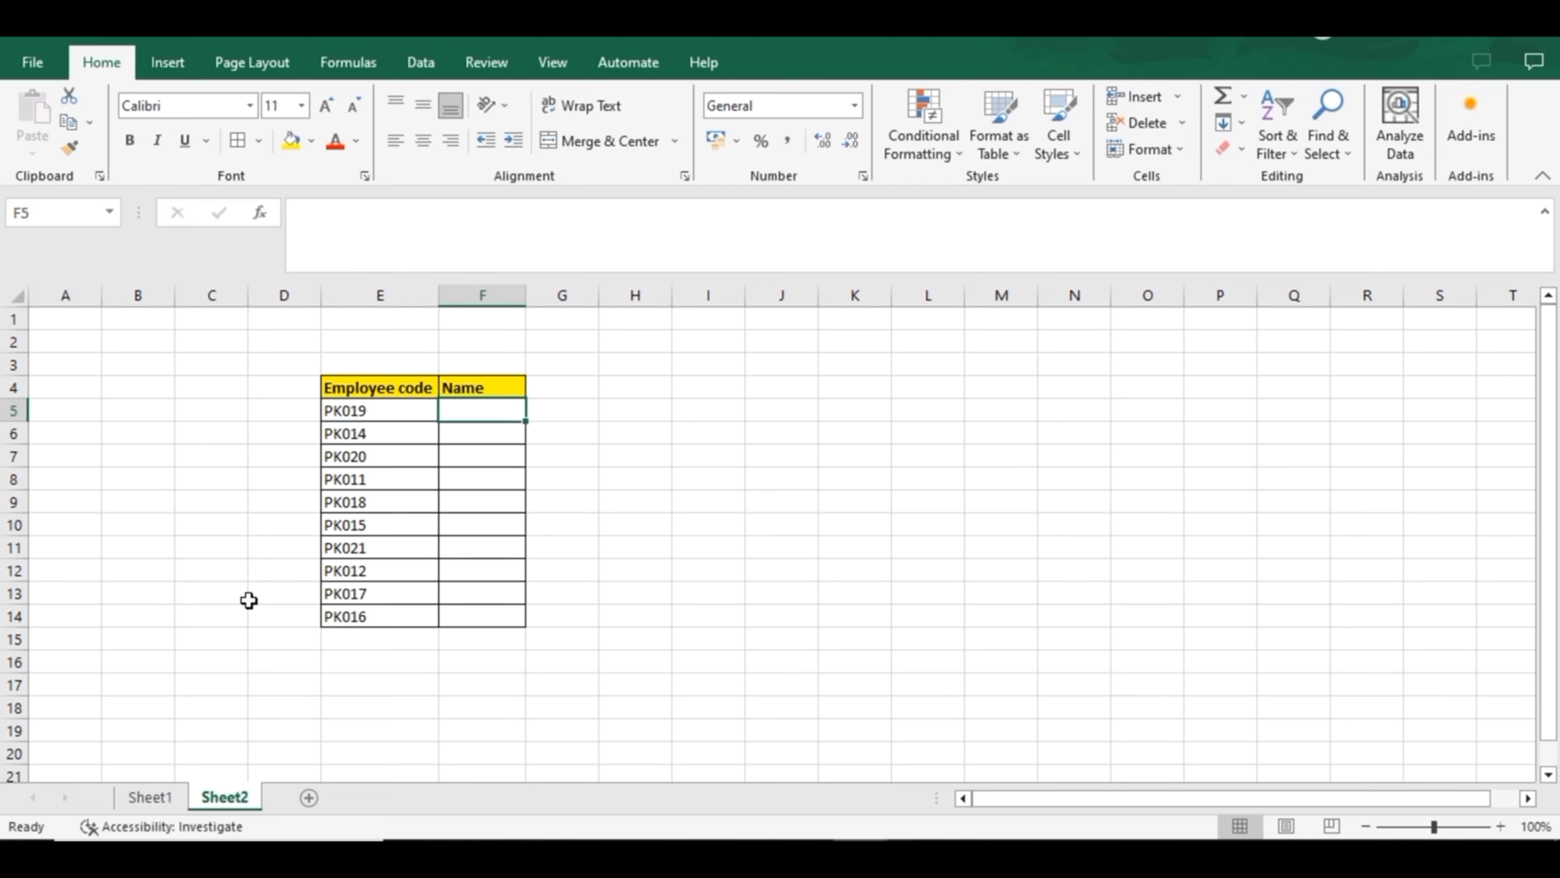
left_click(149, 798)
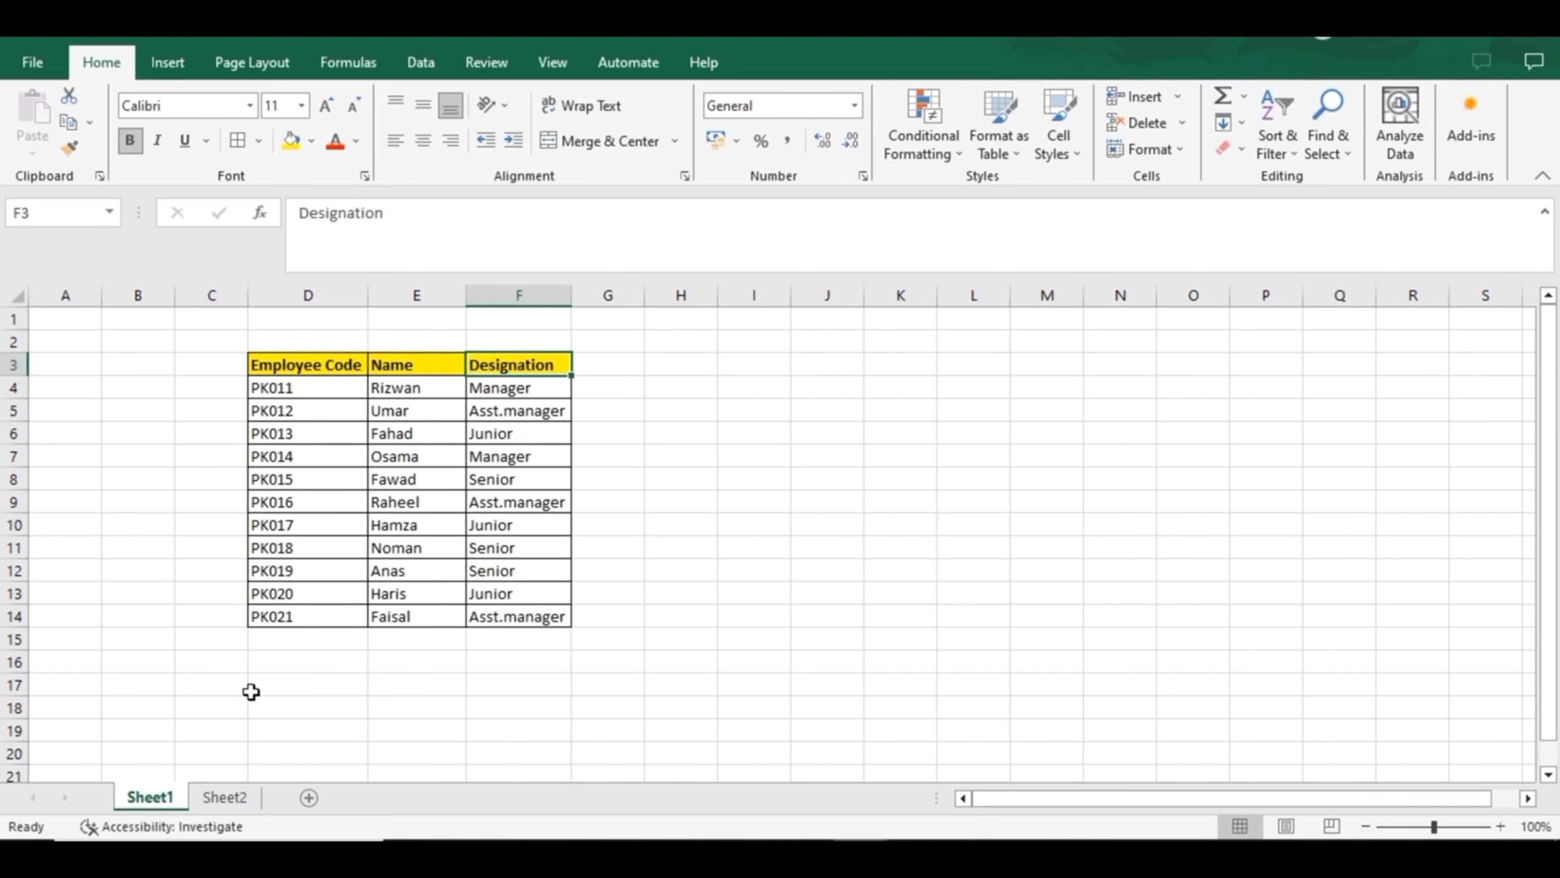
key("Left")
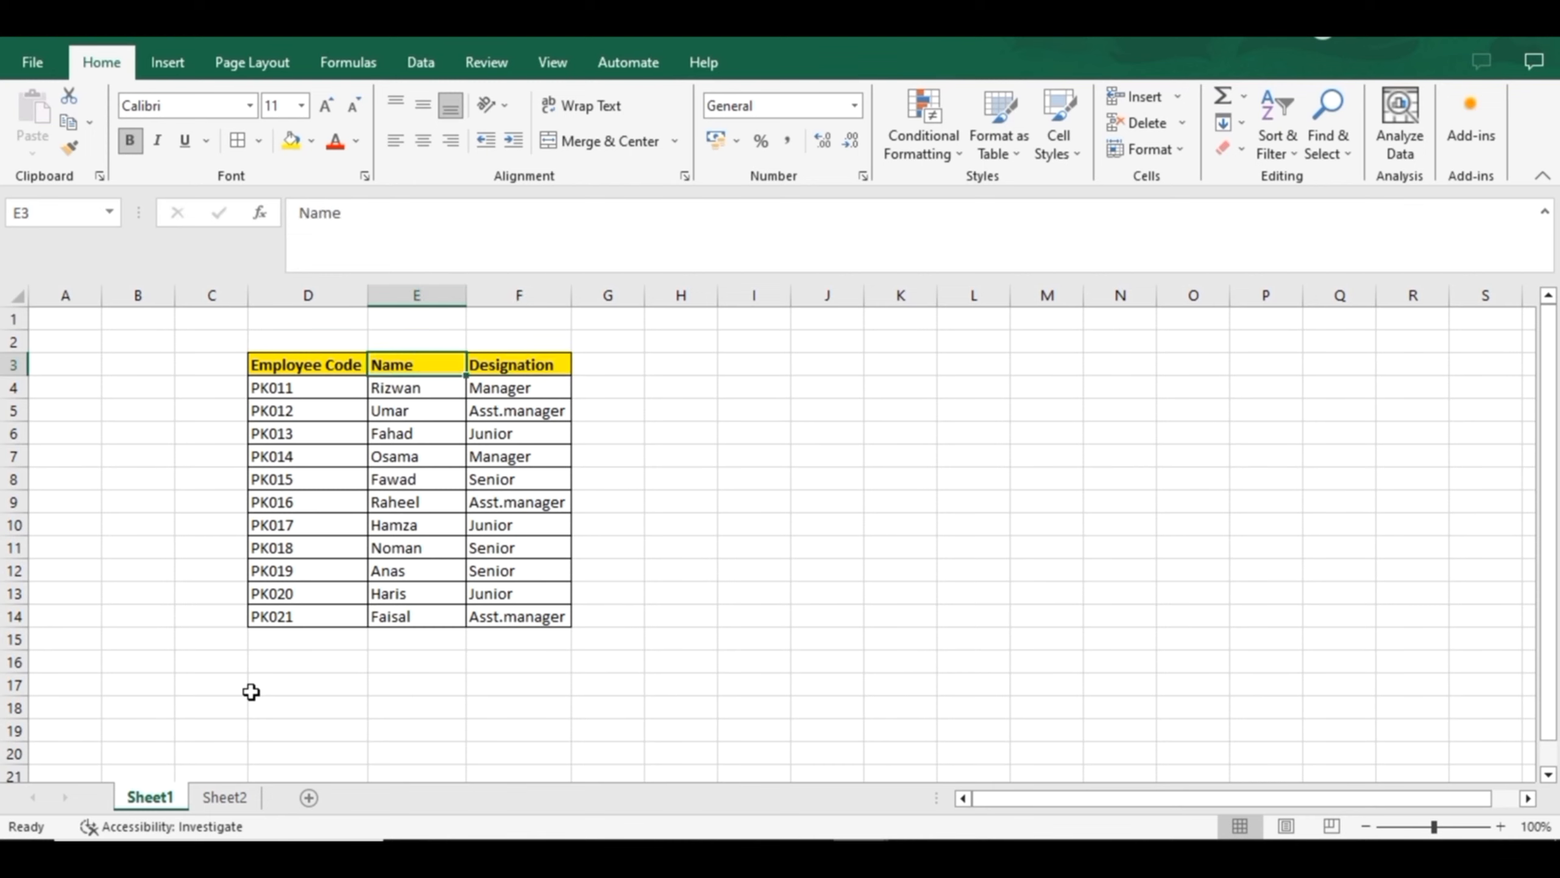
key("Down")
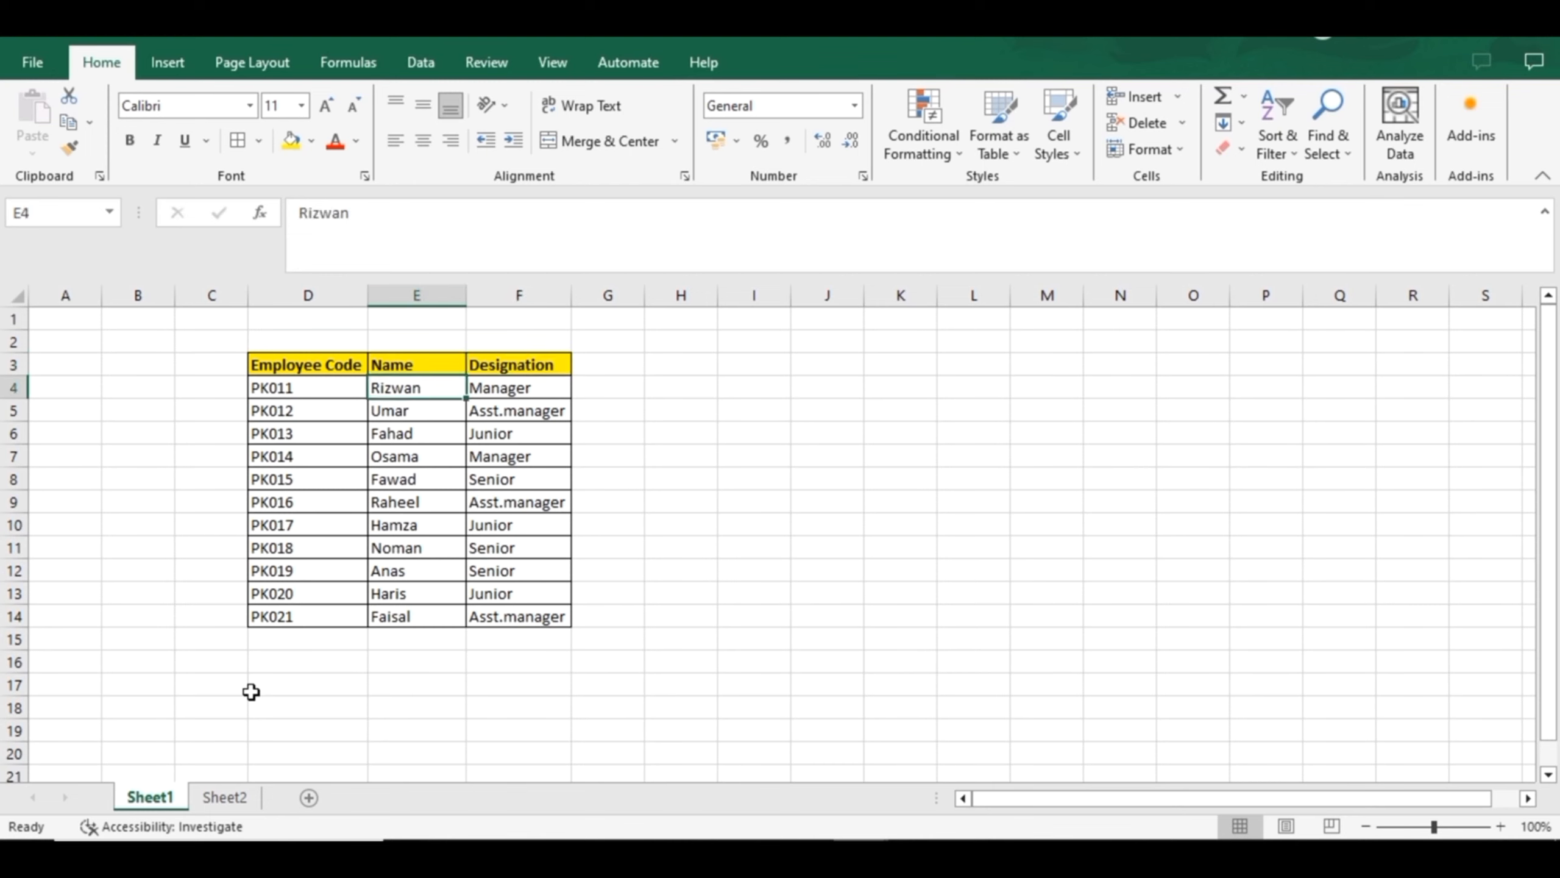
left_click(221, 797)
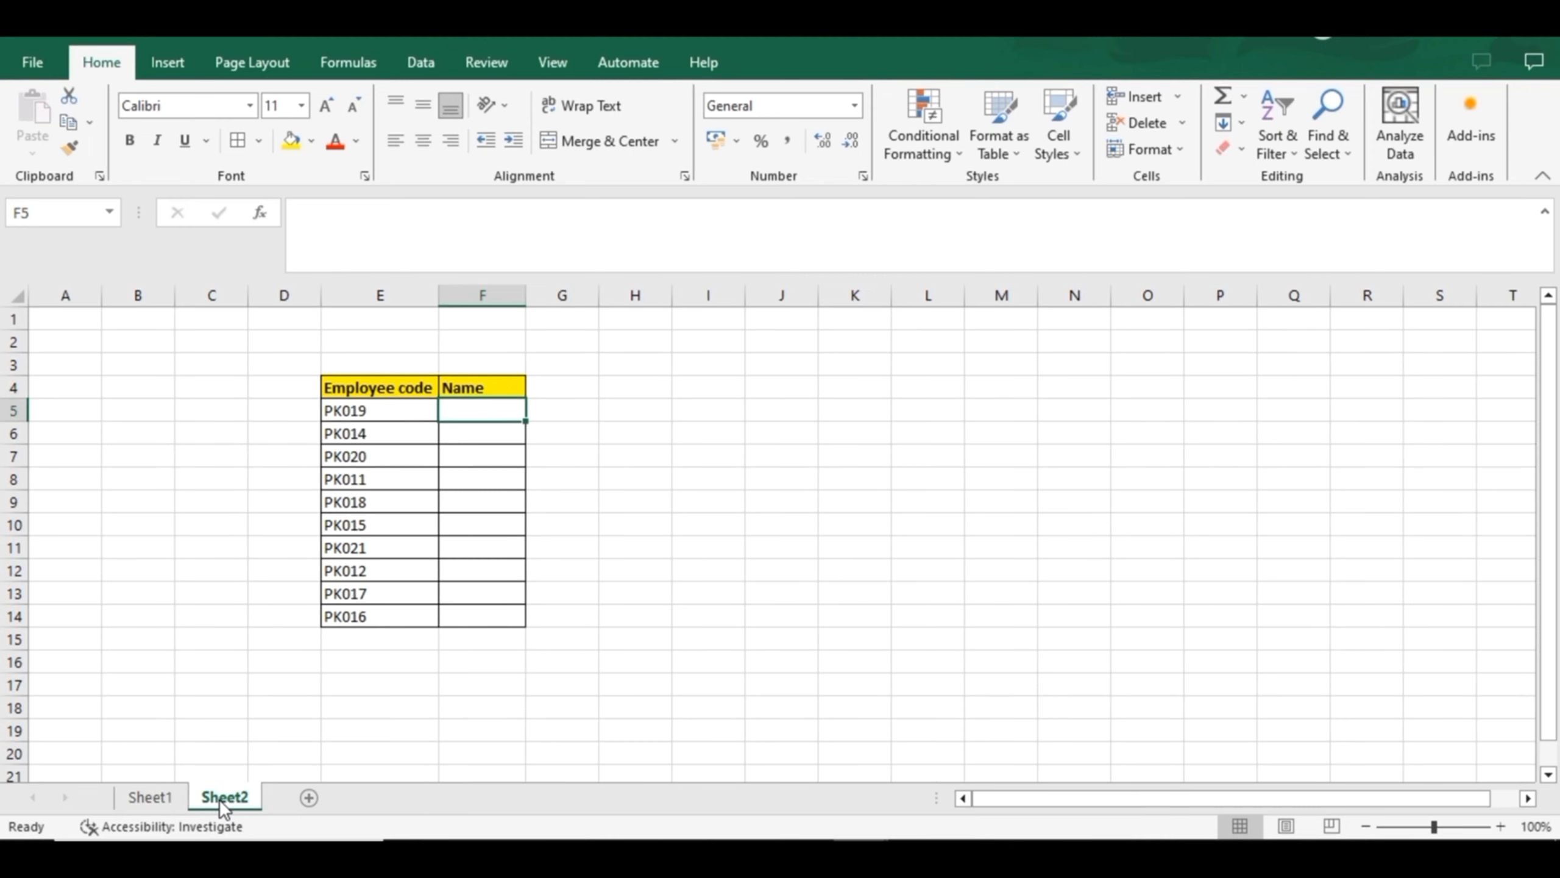
Begin a VLOOKUP formula in F5 of Sheet2 with lookup value E5 and table array Sheet1!D4:F14
type("=")
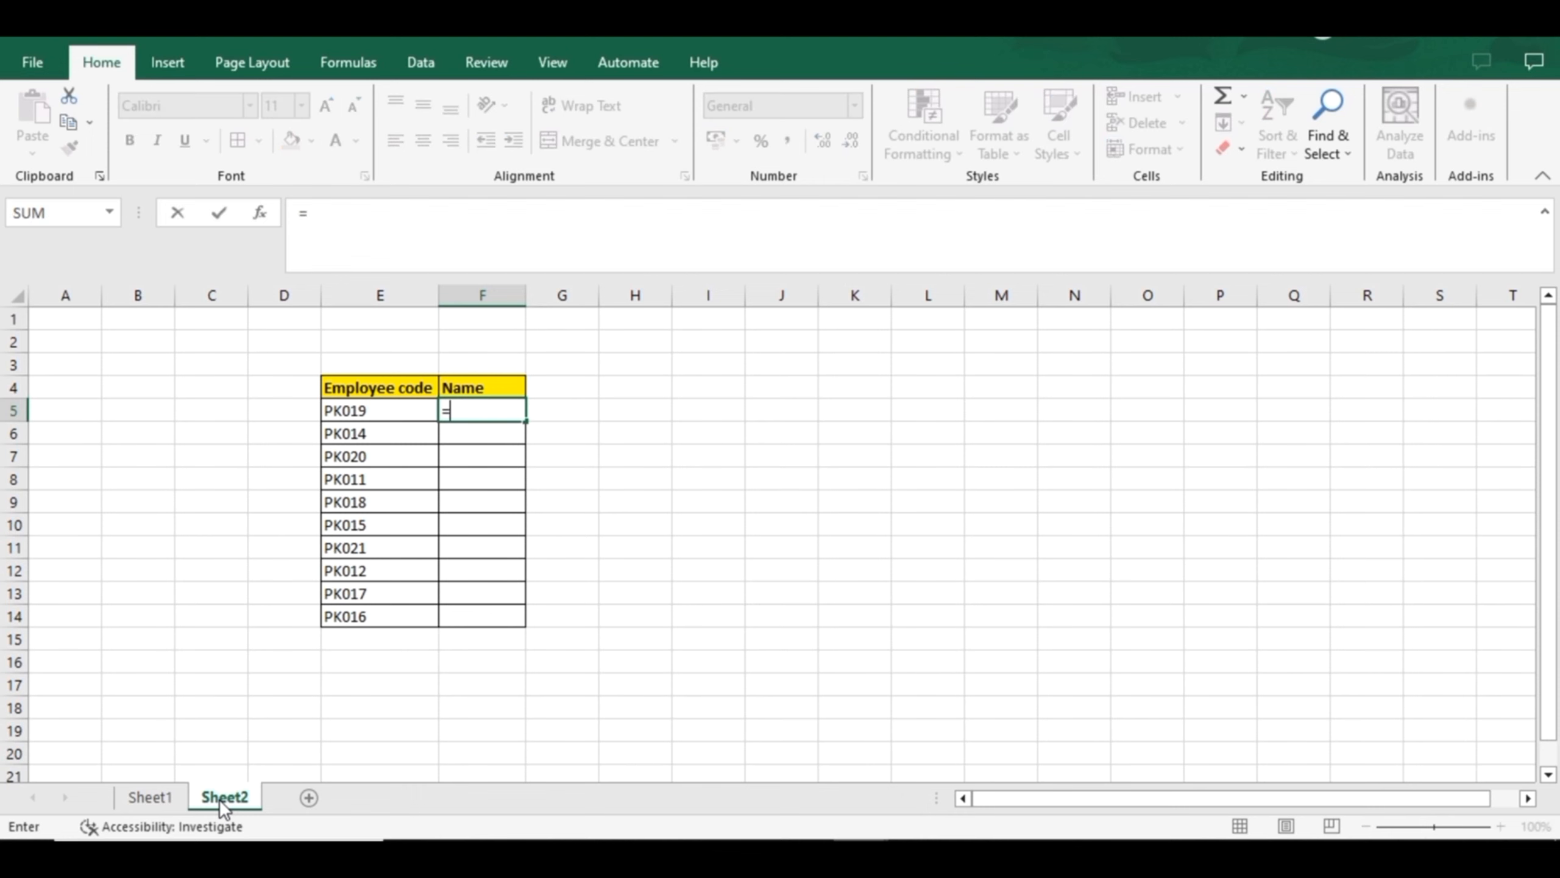
type("vlook")
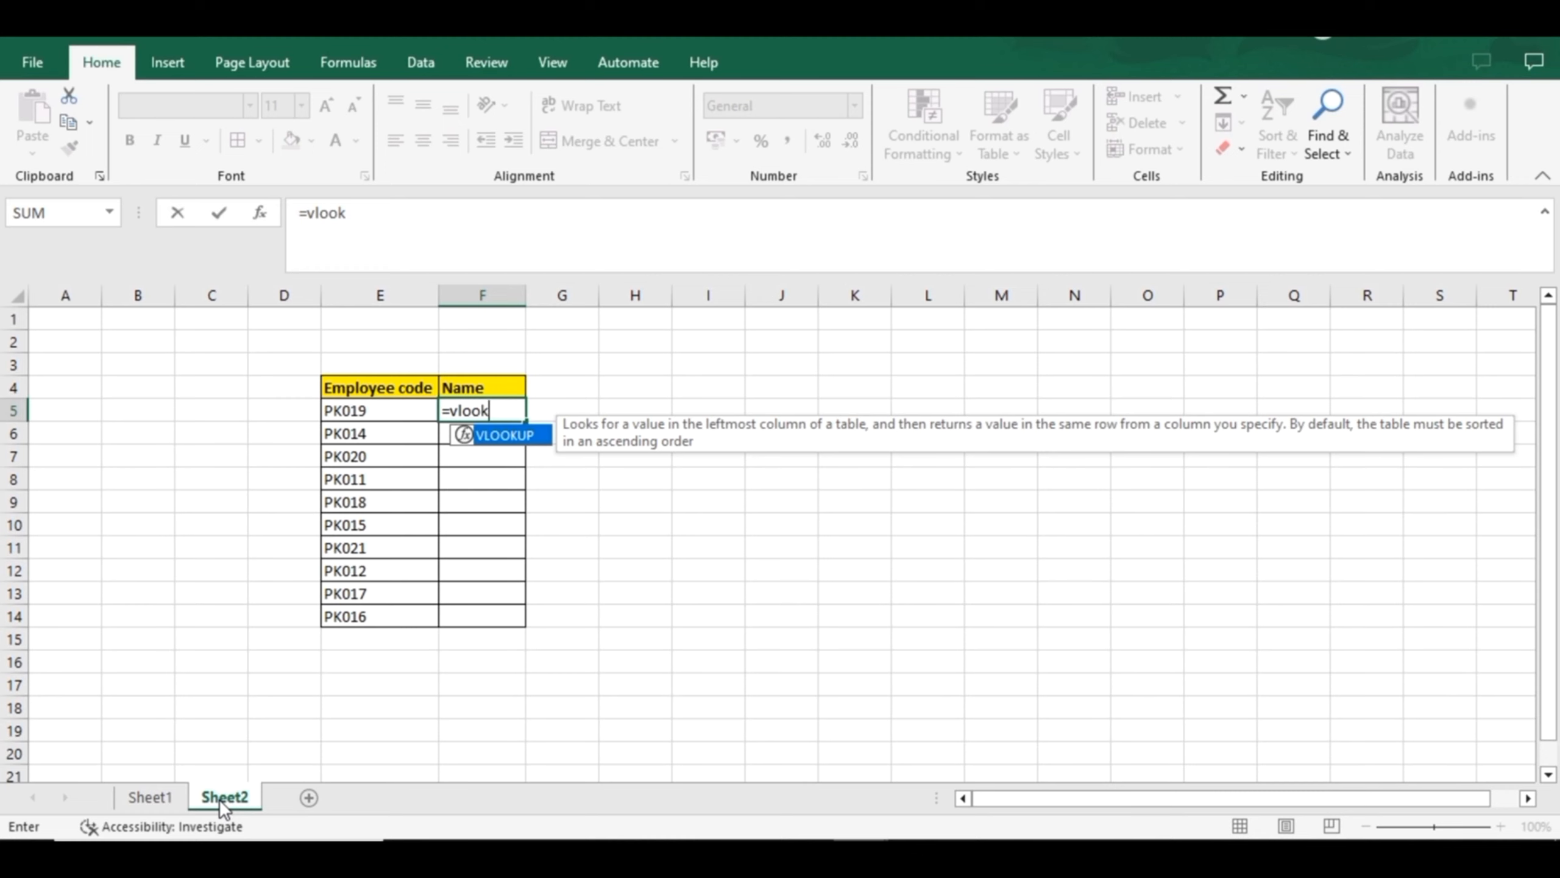
key("Tab")
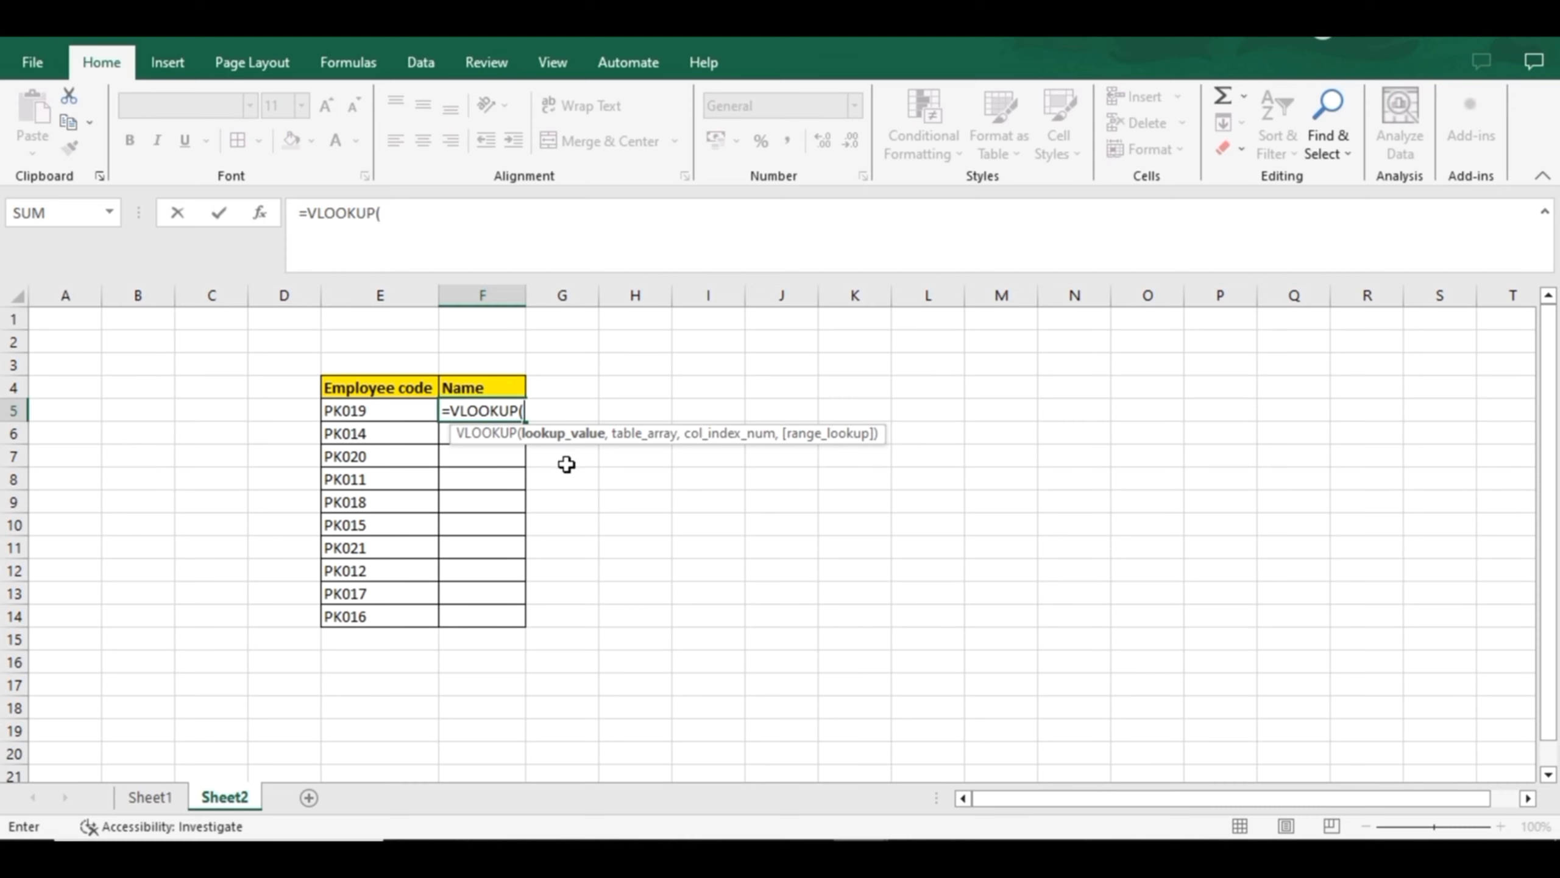
left_click(375, 409)
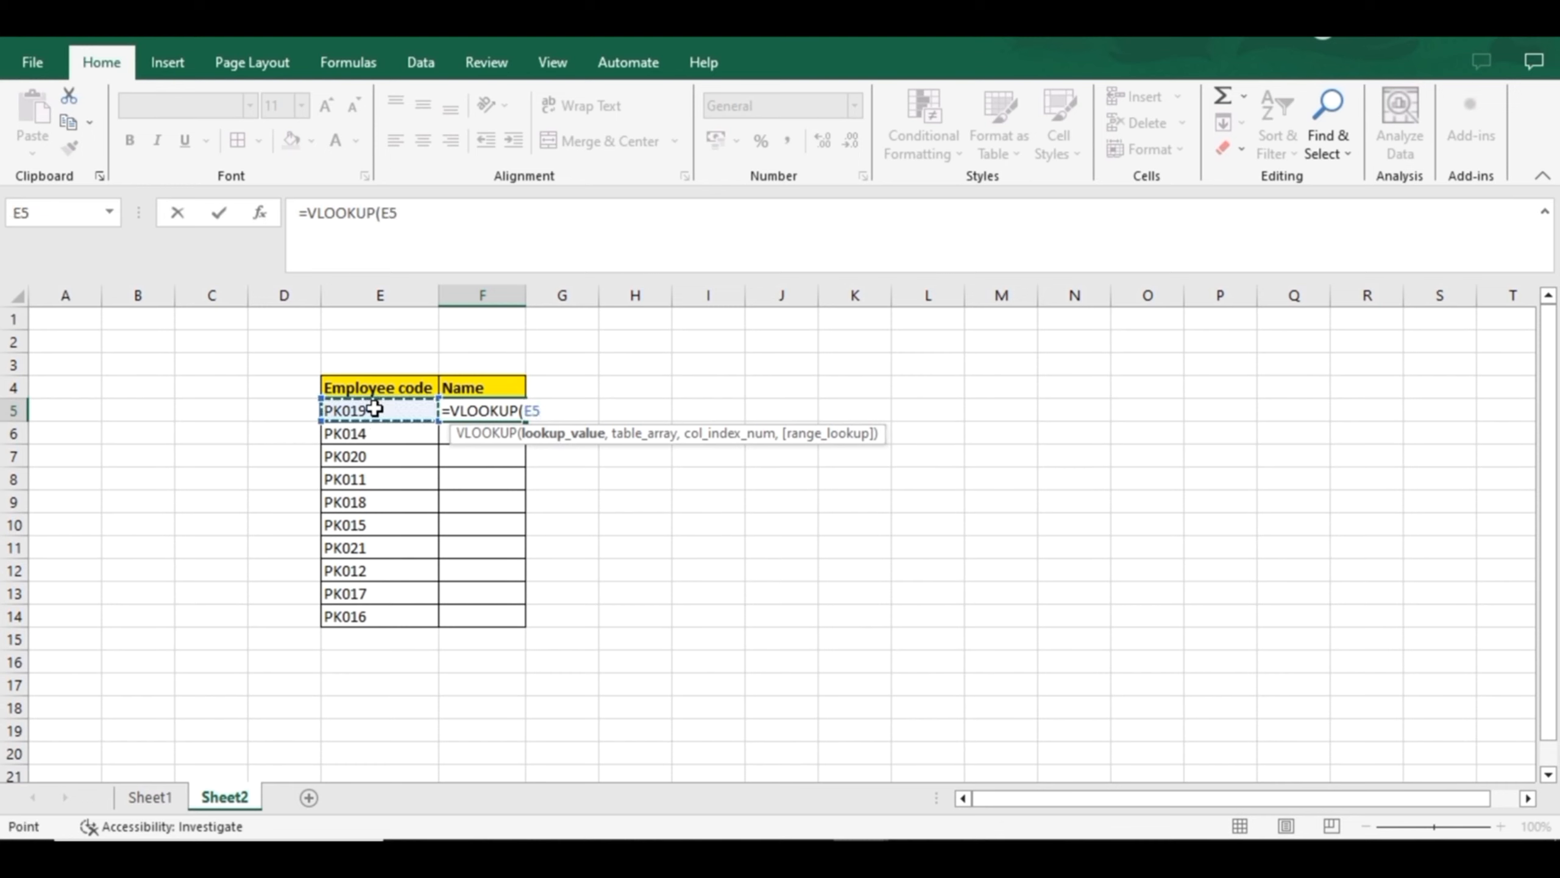
type(",")
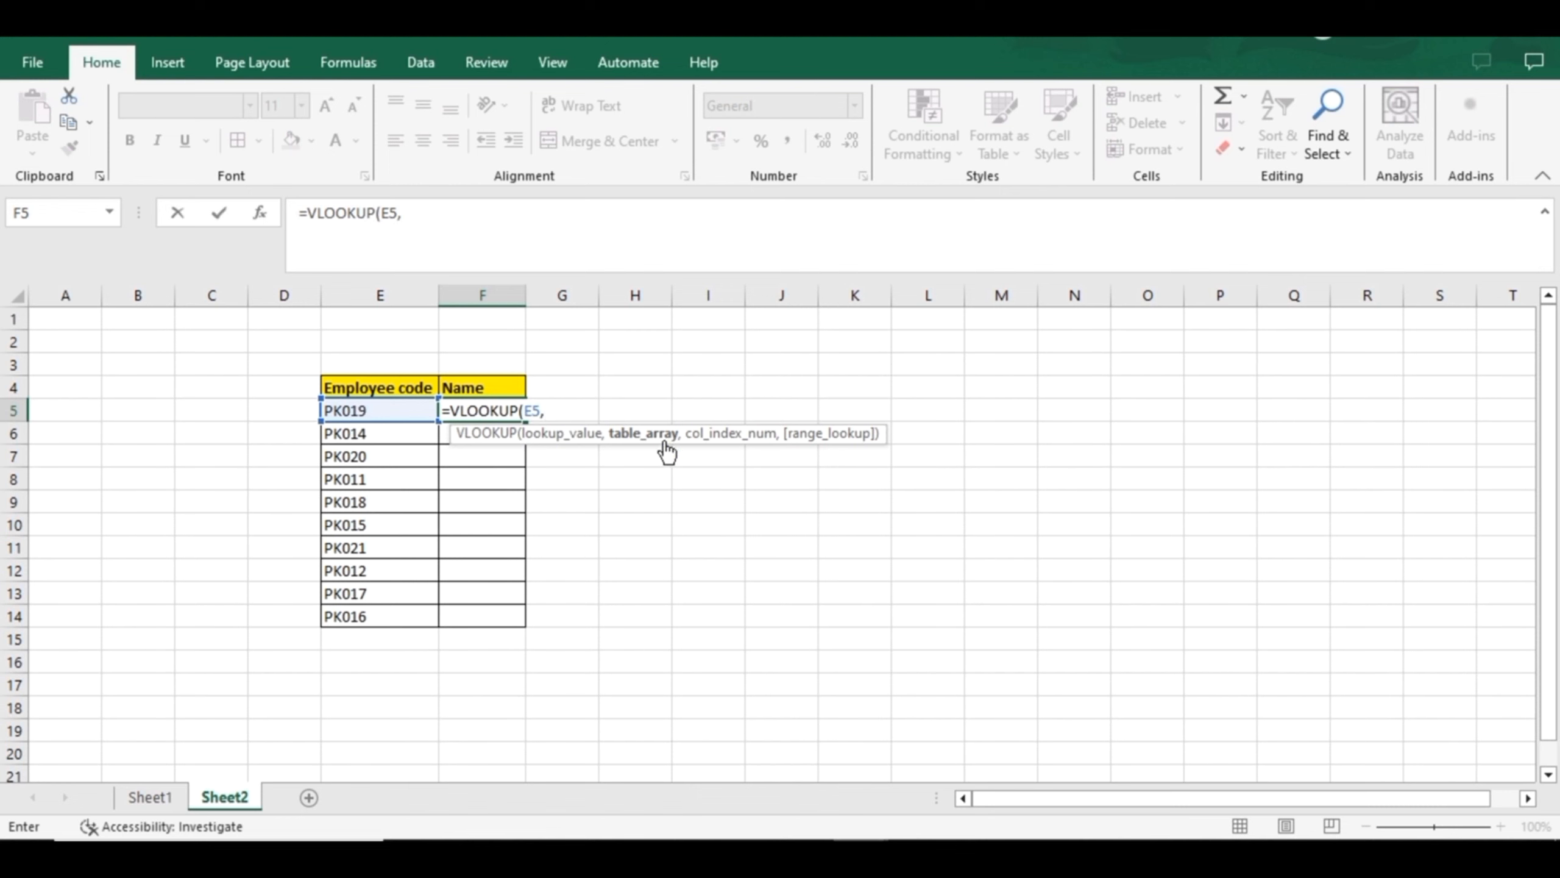
left_click(136, 793)
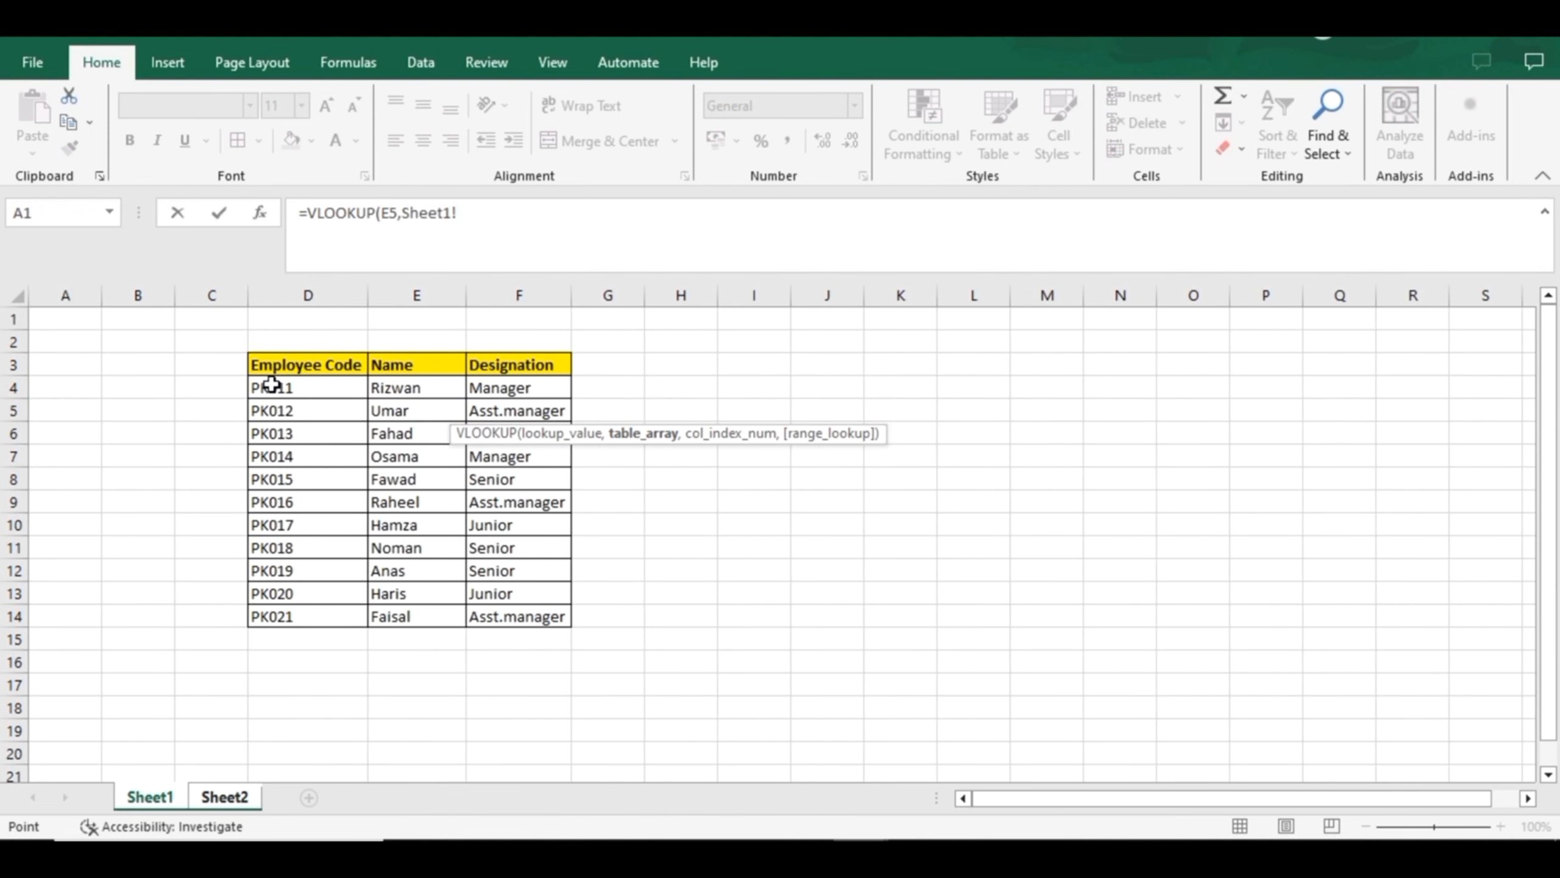
left_click_drag(271, 384, 495, 616)
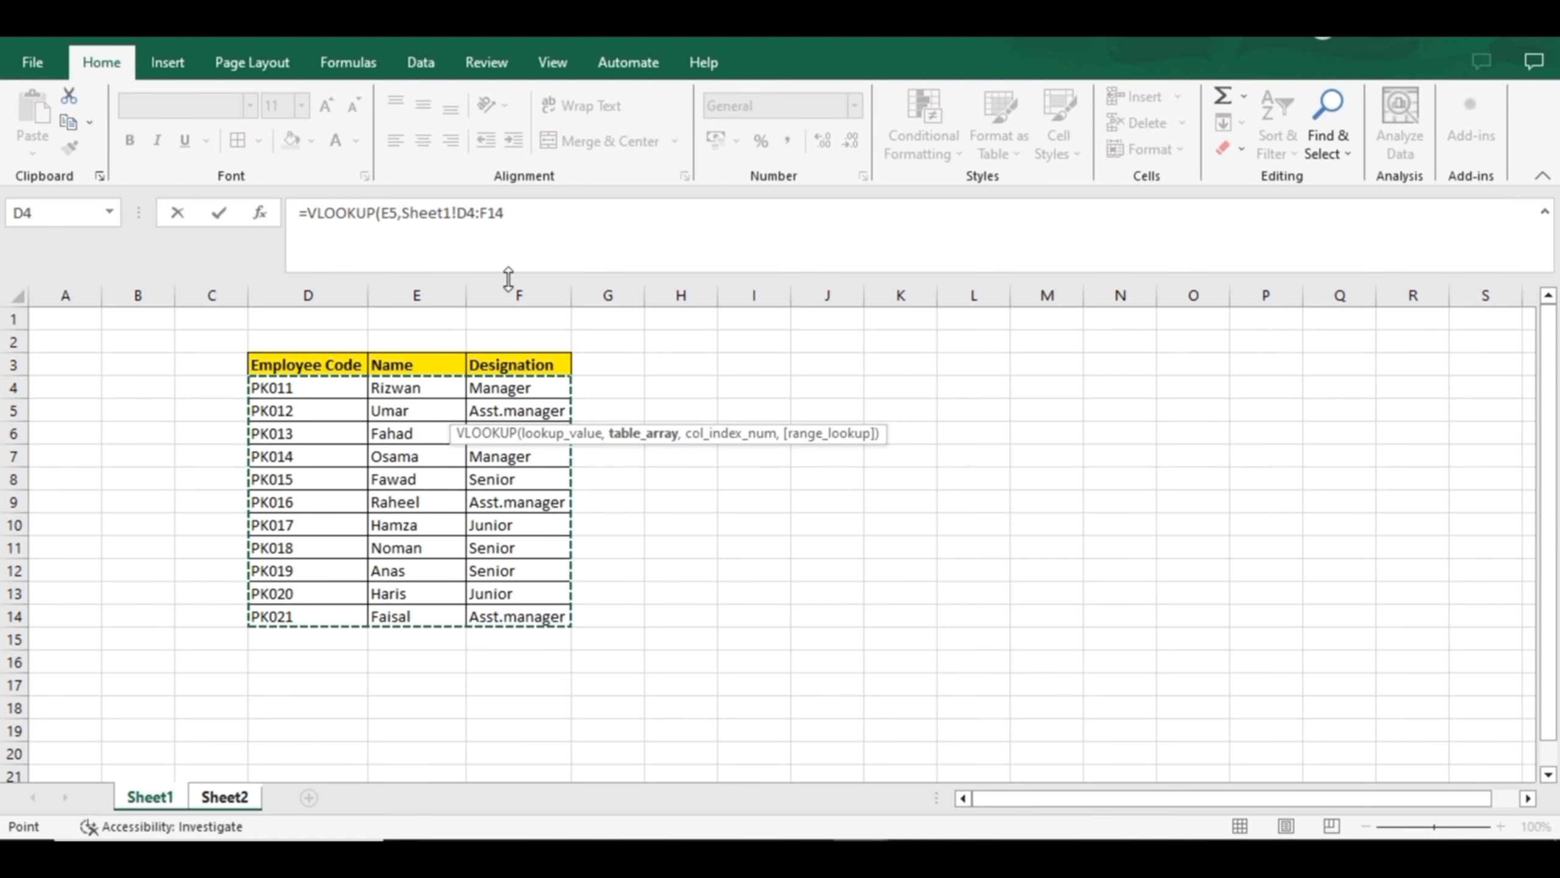
Complete the VLOOKUP in F5 with column index 2 and approximate match TRUE
left_click(523, 219)
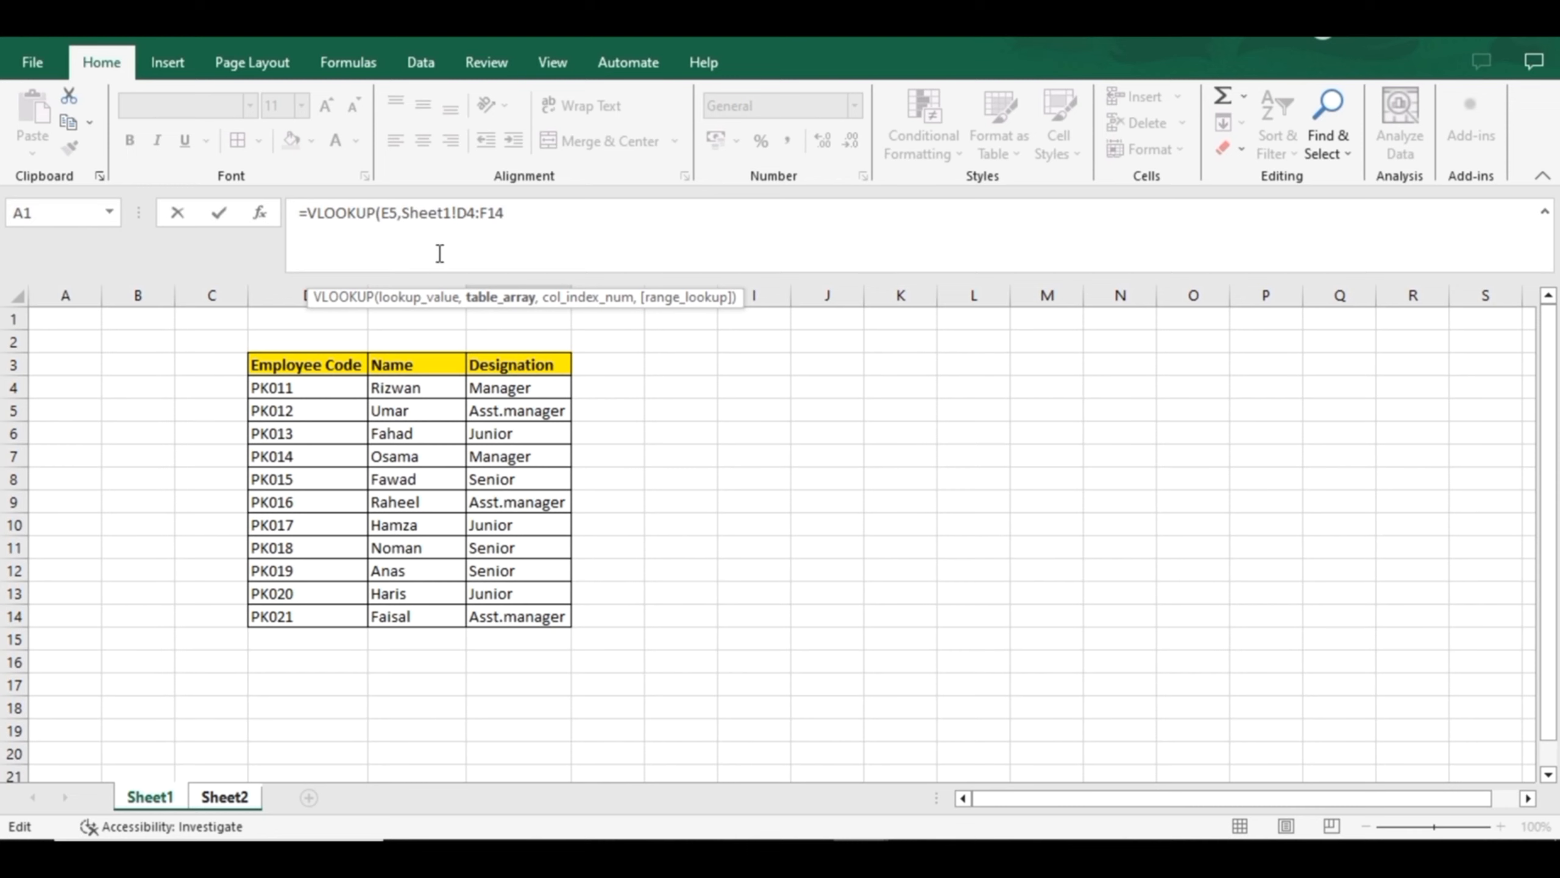
type(",2")
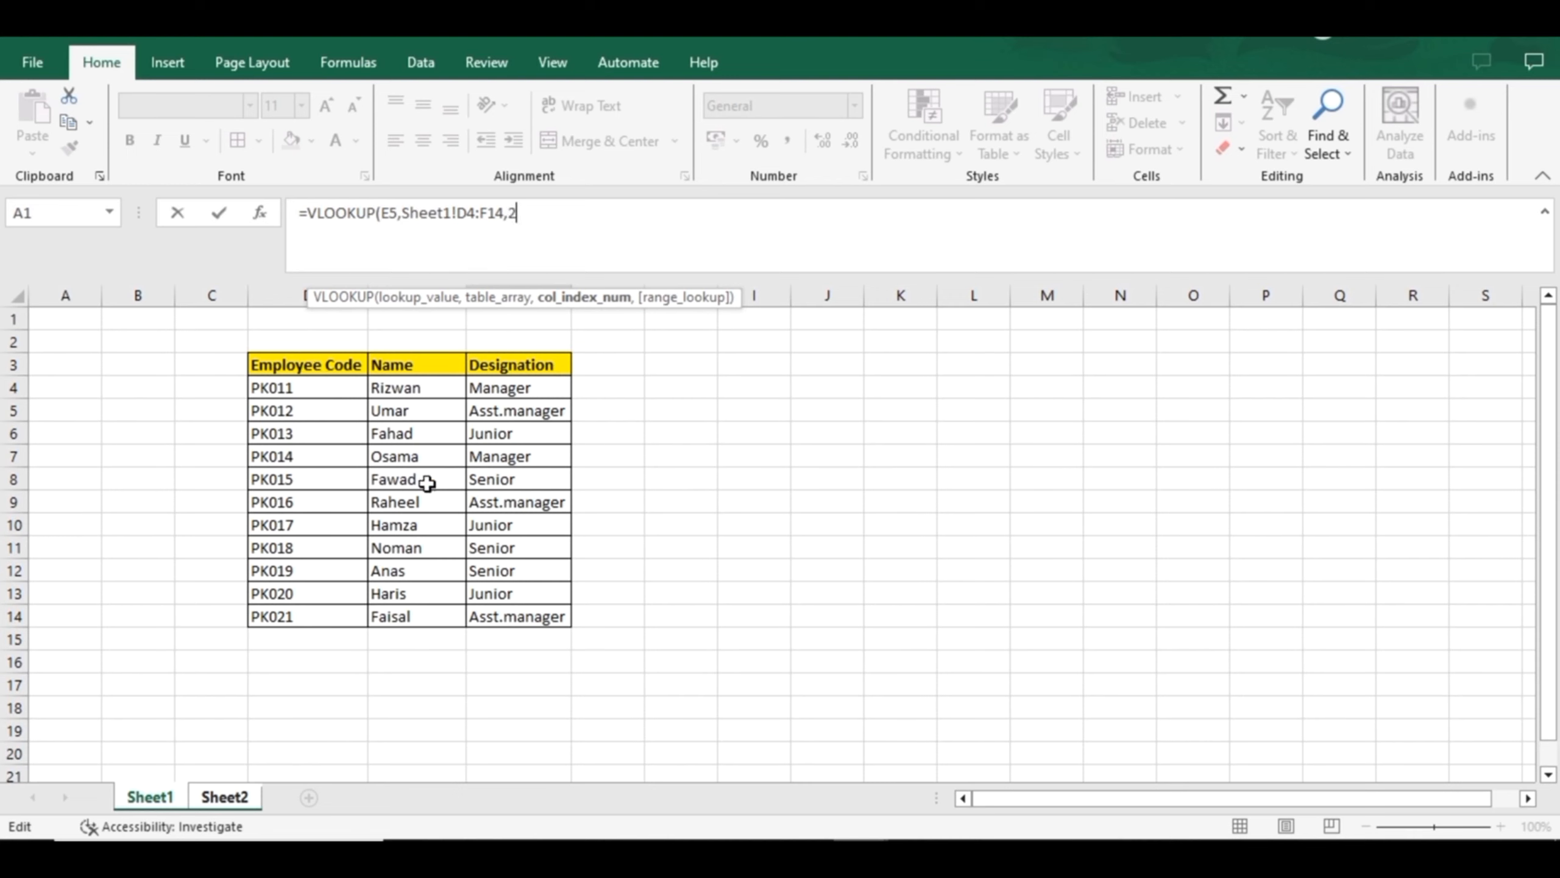
type(",")
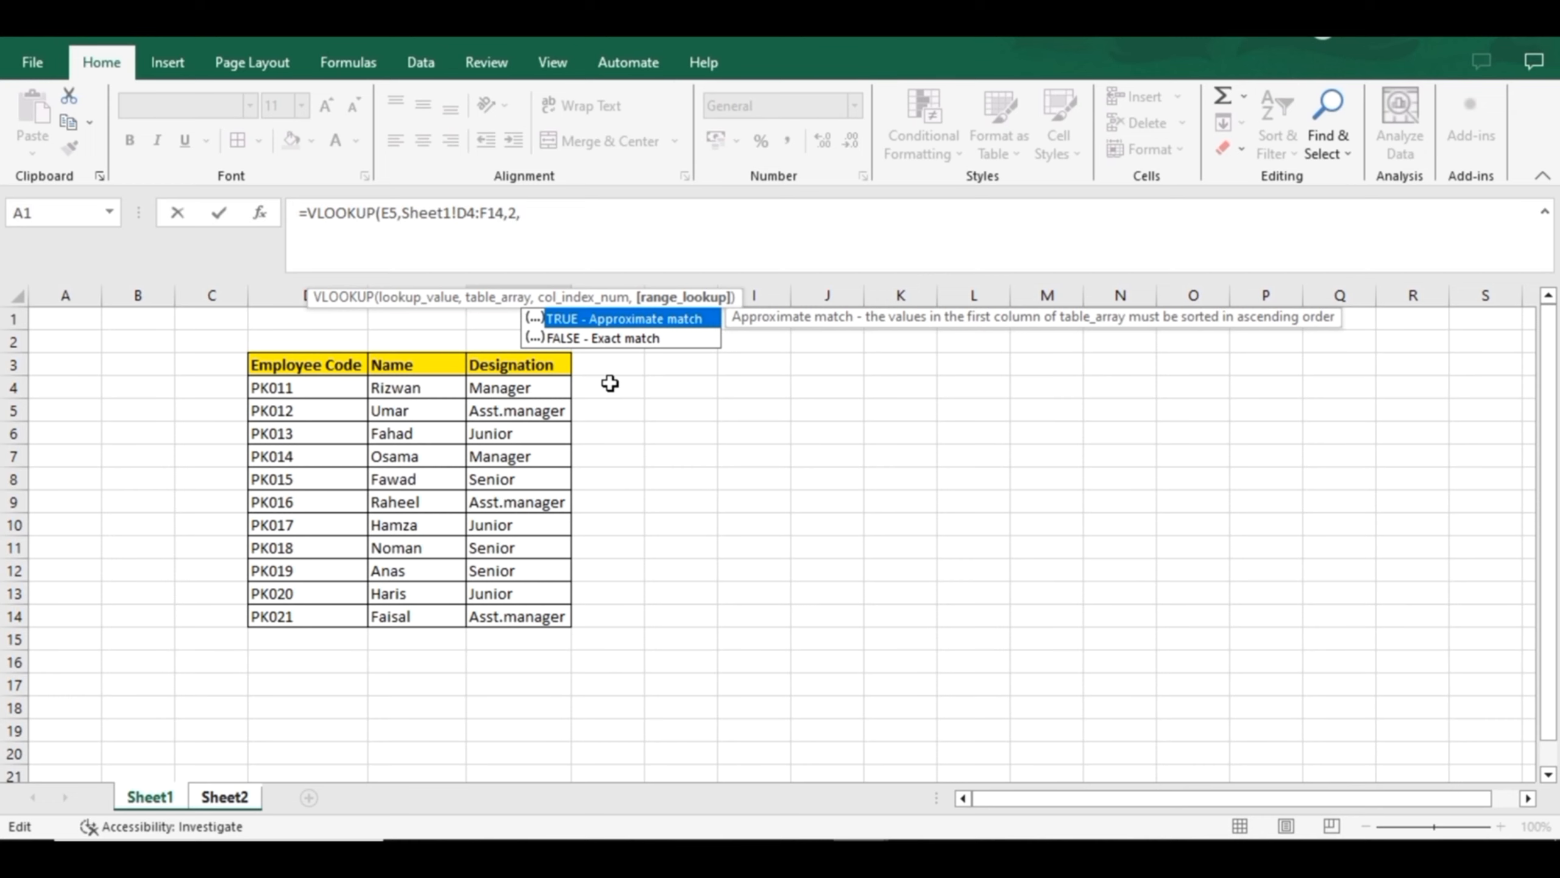
key("Tab")
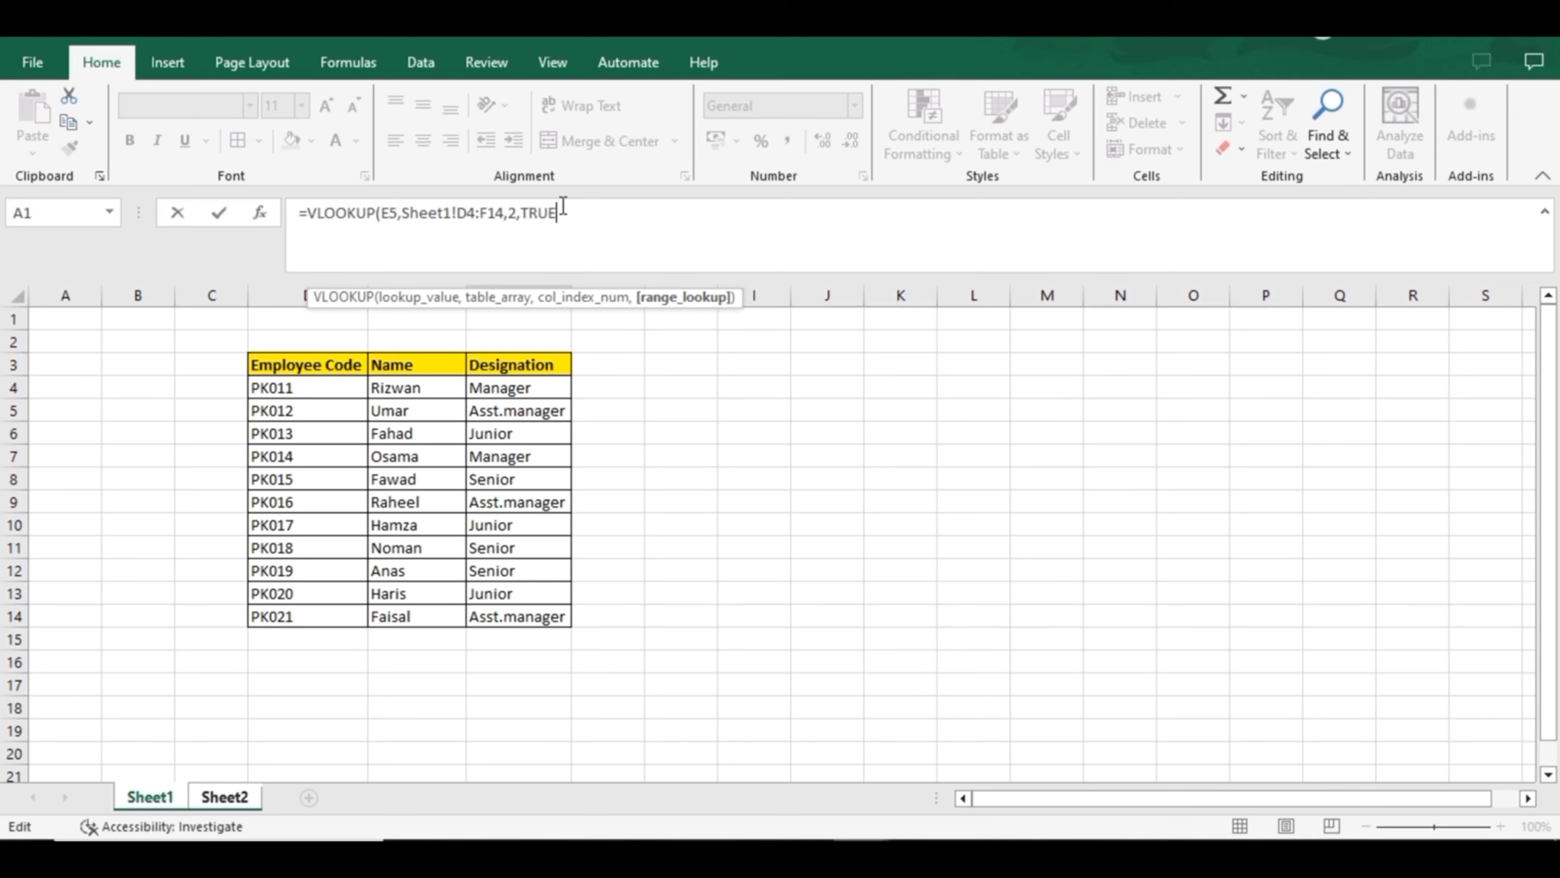
type(")")
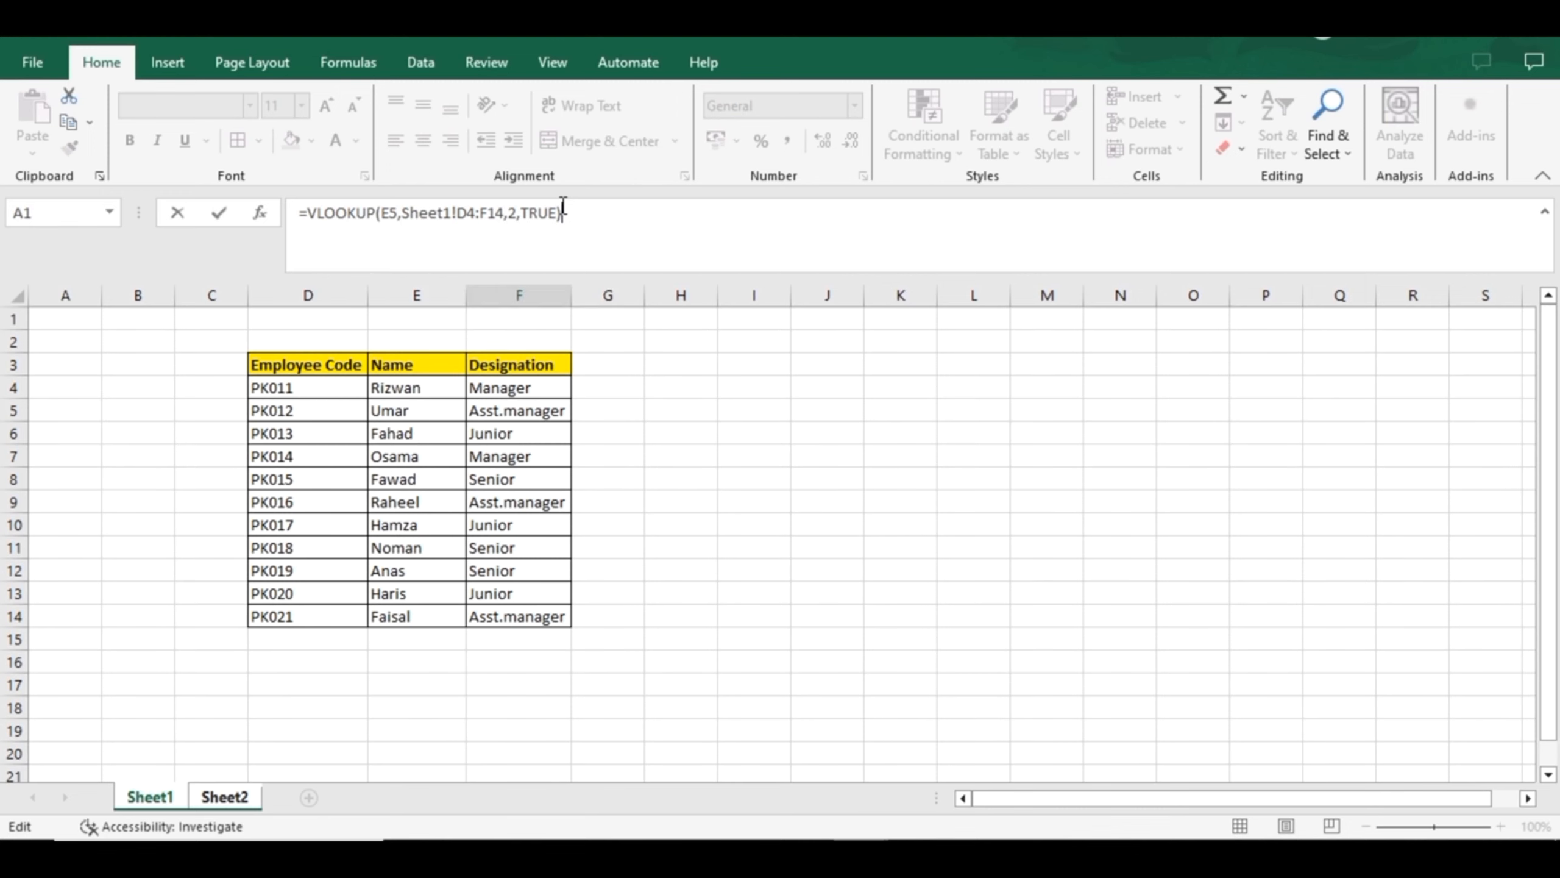
key("Return")
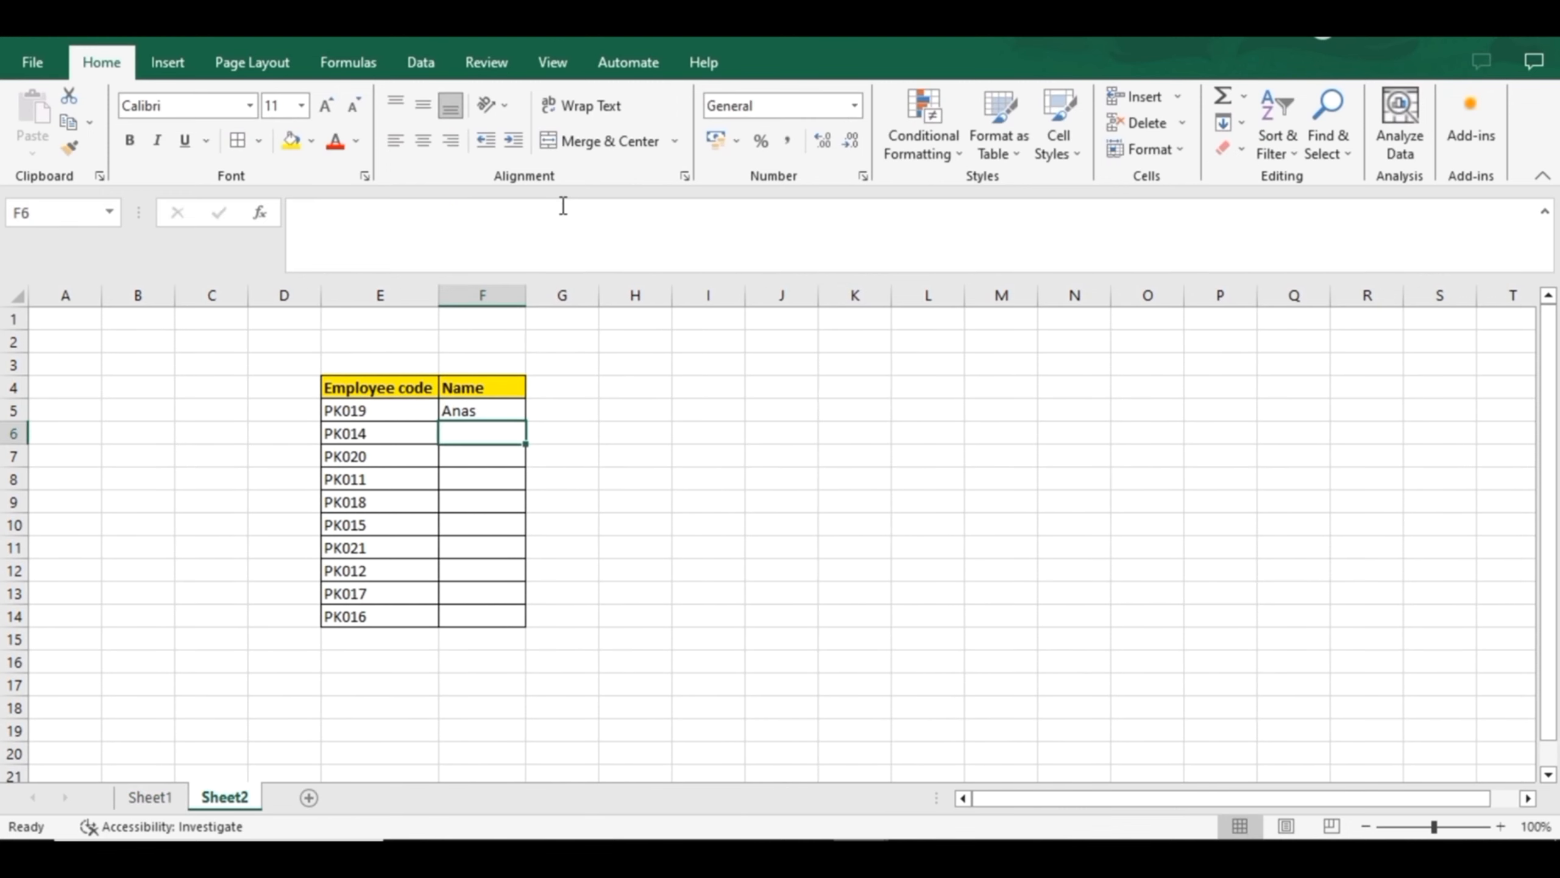
Compare the name returned in F5 with the matching employee record on Sheet1, then return to Sheet2
left_click(477, 403)
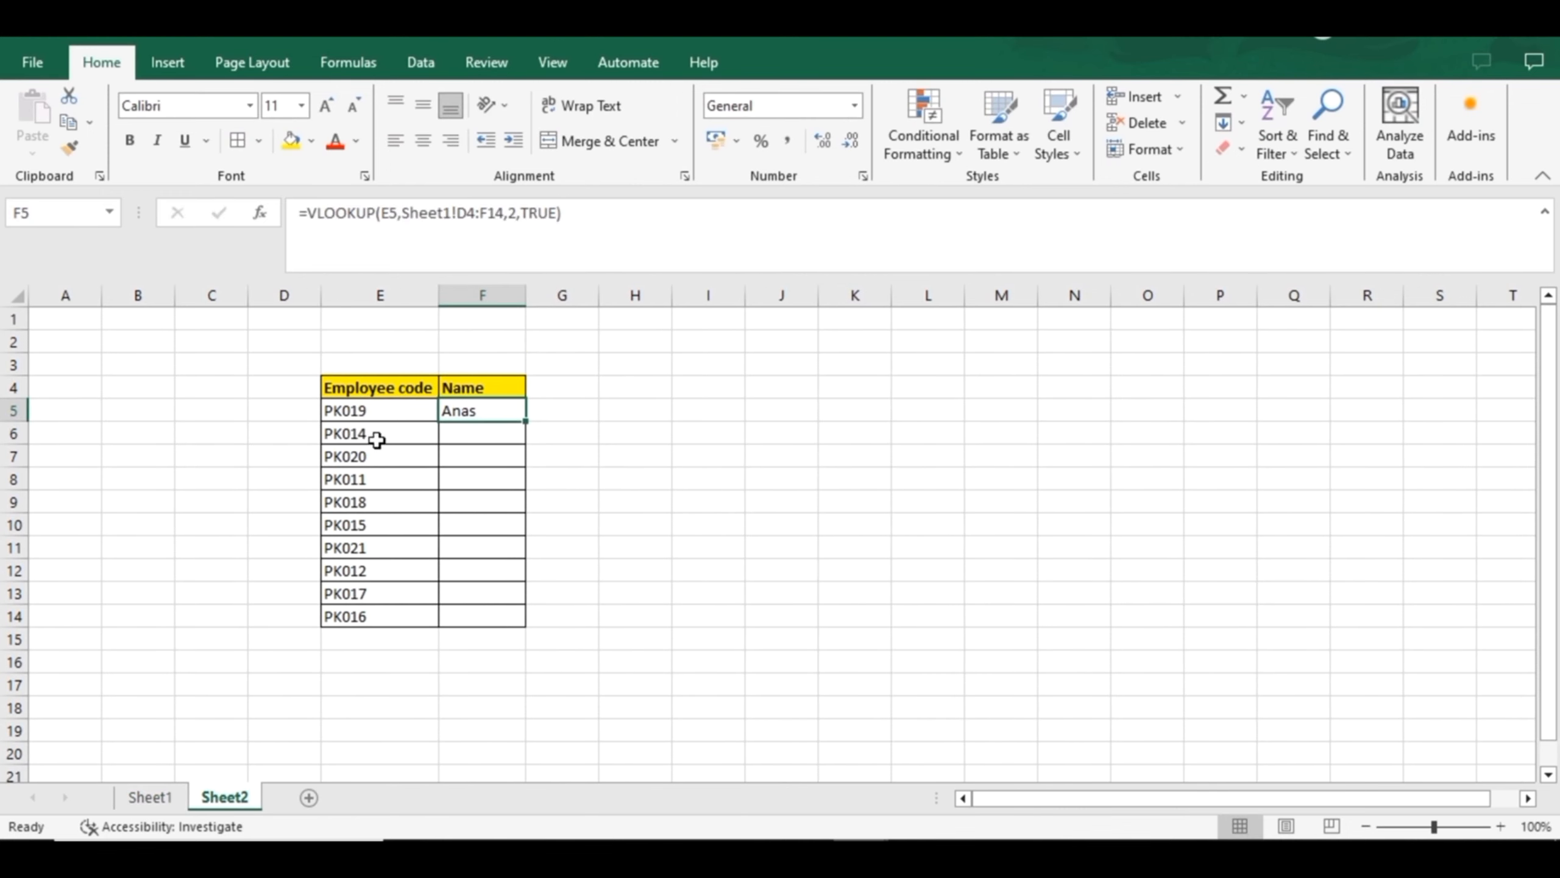
left_click(164, 796)
key("Down")
key("Down")
key("Down")
key("Down")
key("Down")
key("Down")
key("Down")
key("Down")
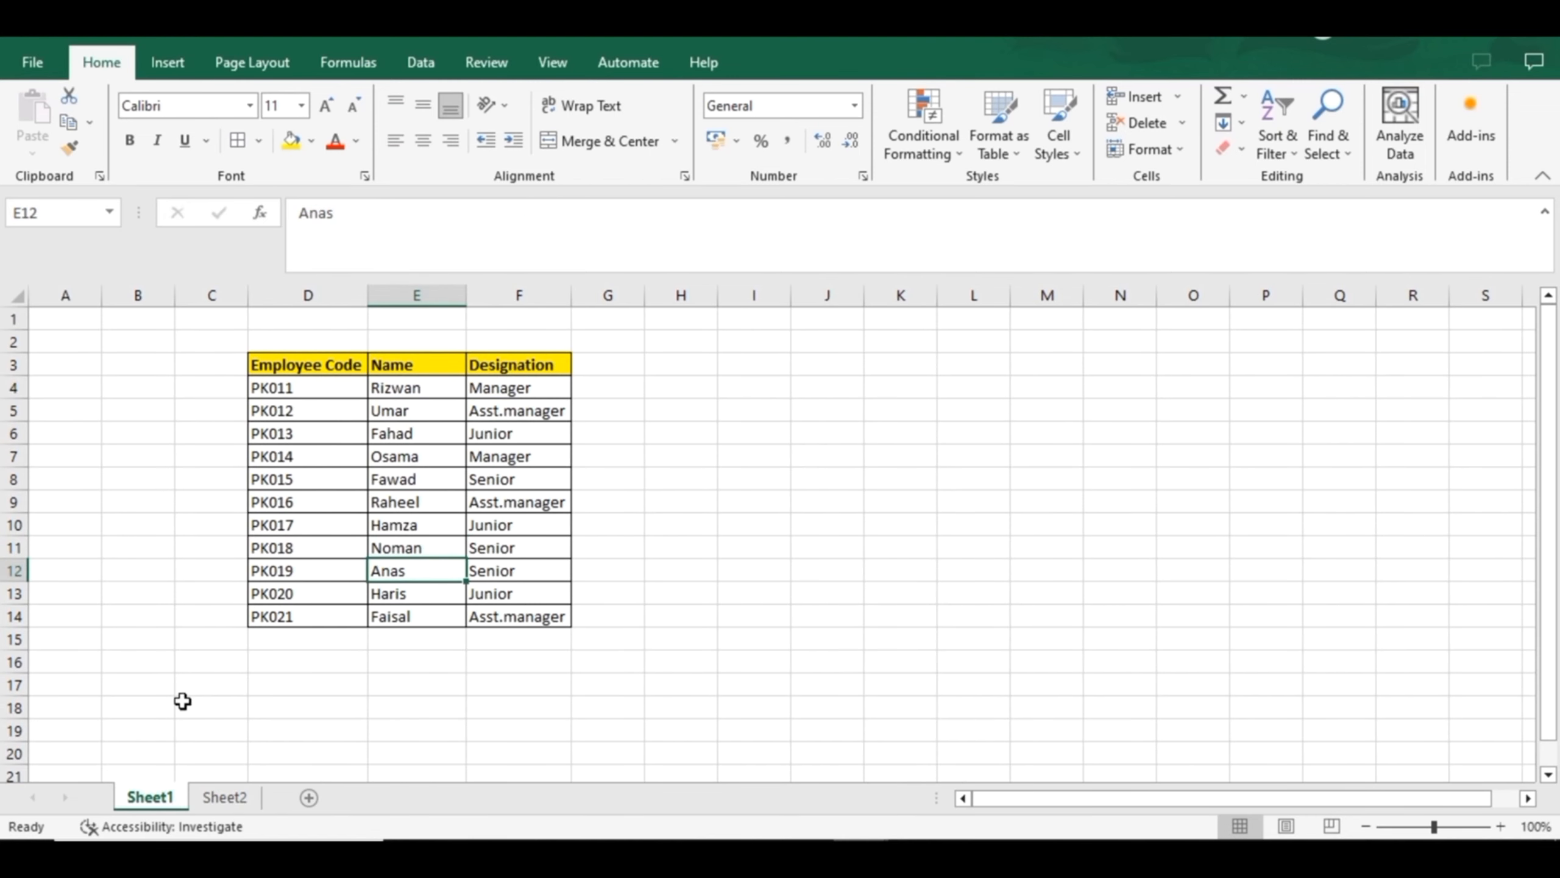
left_click(216, 800)
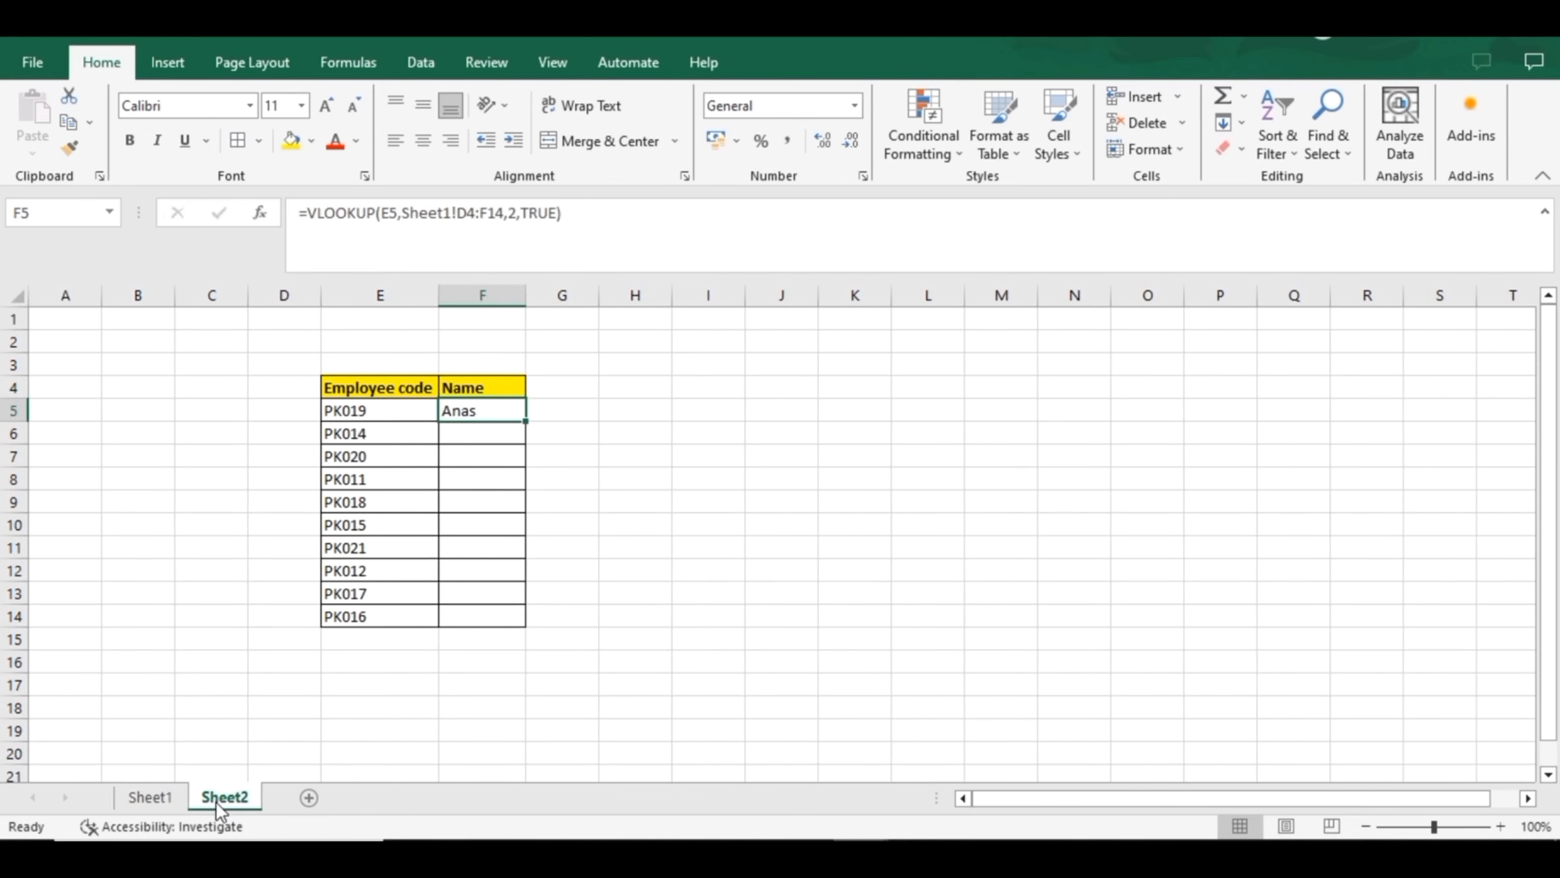
Fill the F5 formula down to F14 and inspect the table references in the copied formulas
double_click(526, 418)
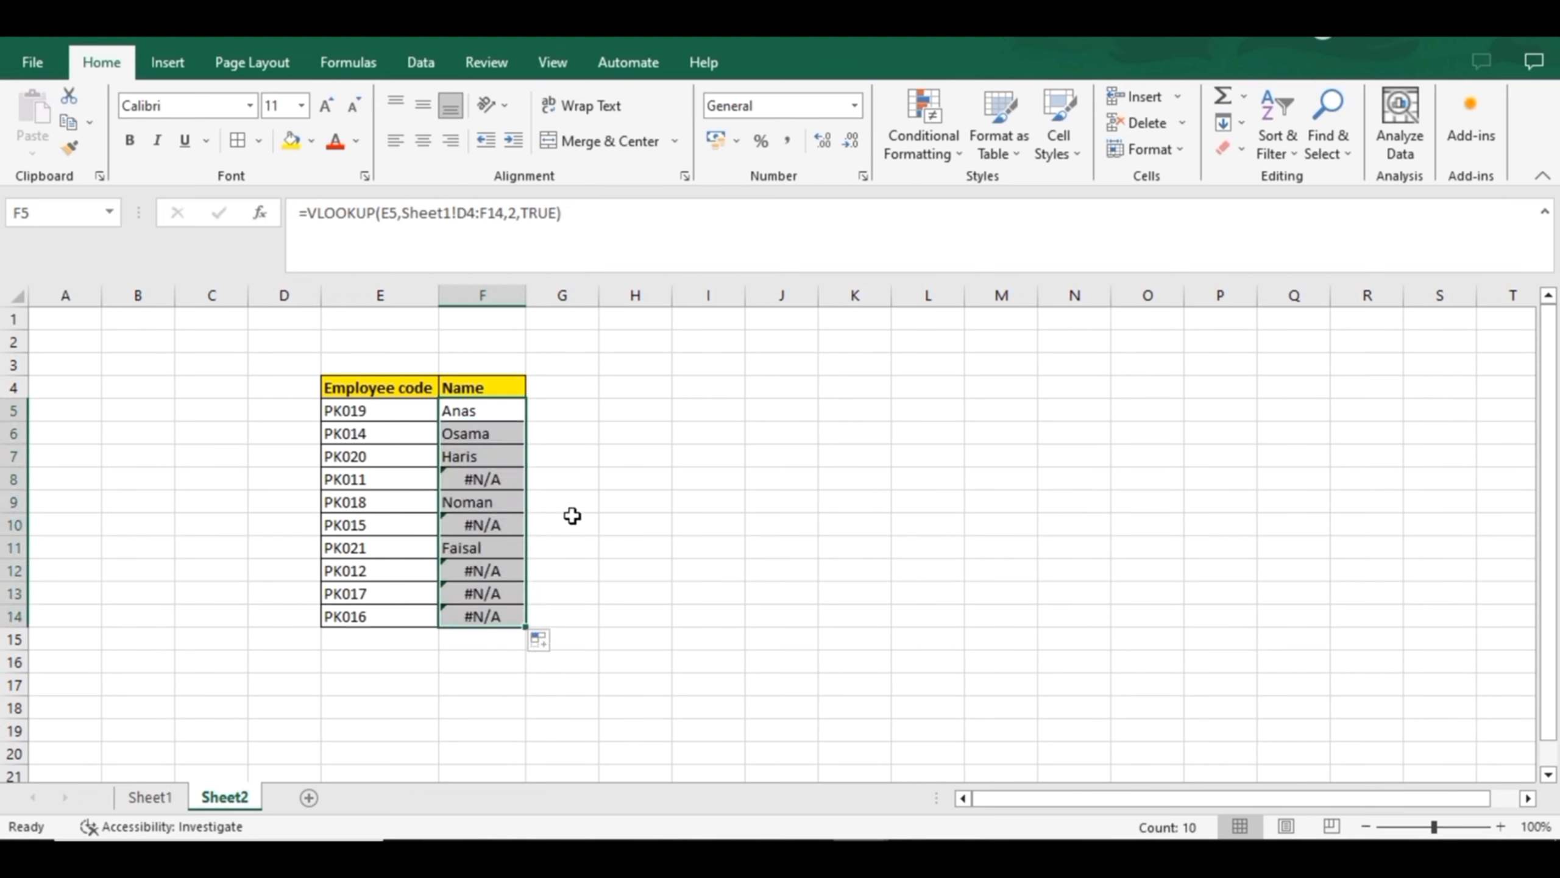
key("Down")
key("Down")
key("Down")
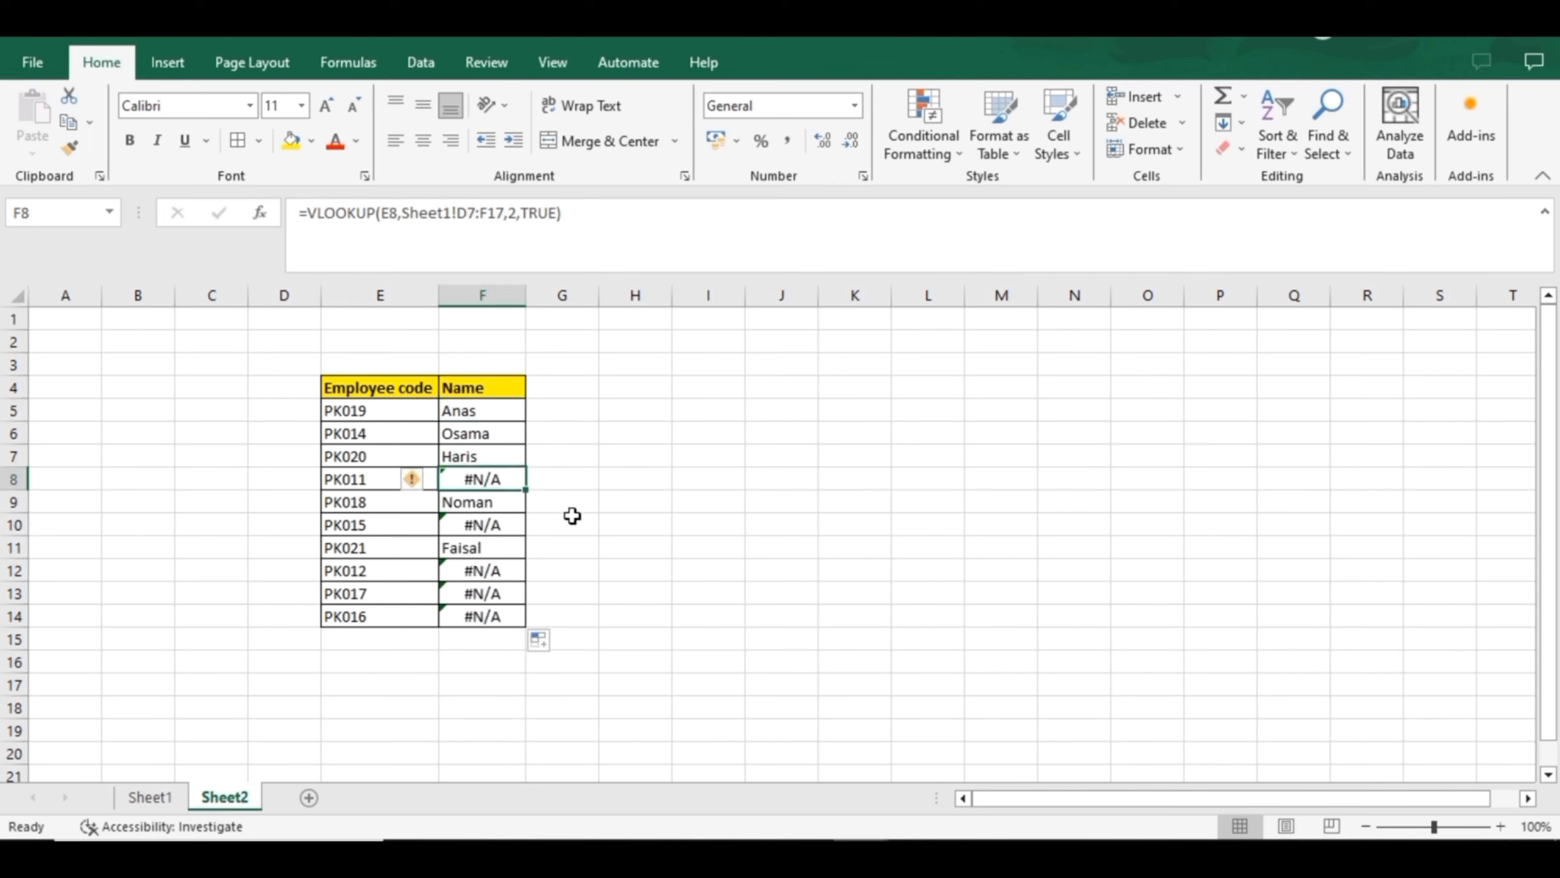
key("Down")
key("Down")
key("Down")
key("Up")
key("Up")
key("Up")
key("Up")
key("Up")
key("Up")
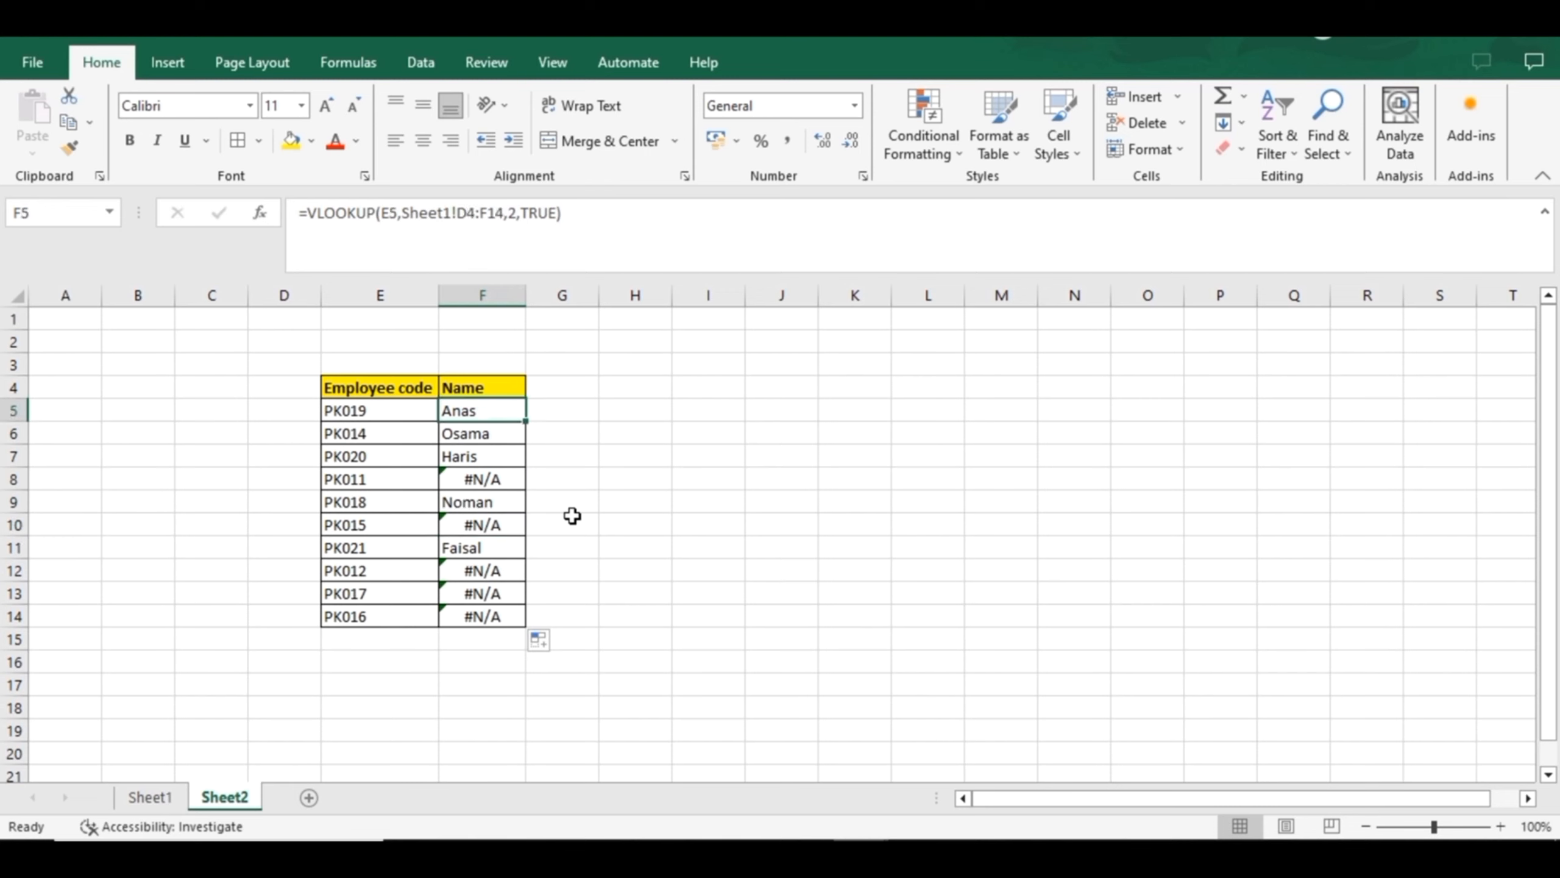
Undo the formula fill and the VLOOKUP entry in F5
key("ctrl+z")
key("ctrl+z")
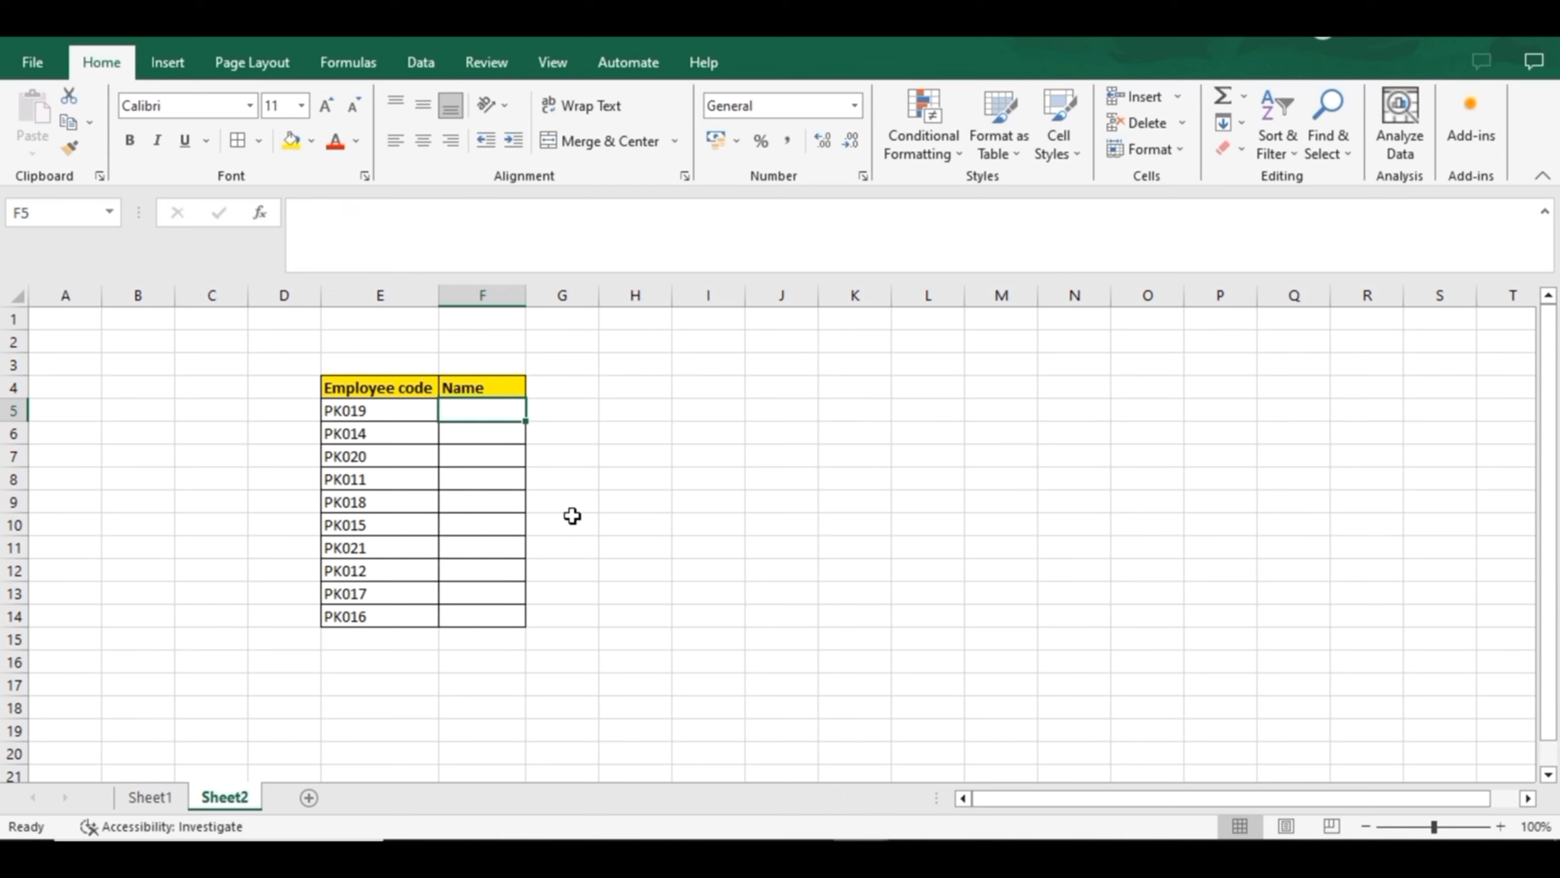
Begin a VLOOKUP in F5 with lookup value E5 and the absolute table array Sheet1!$D$4:$F$14
type("=vlook")
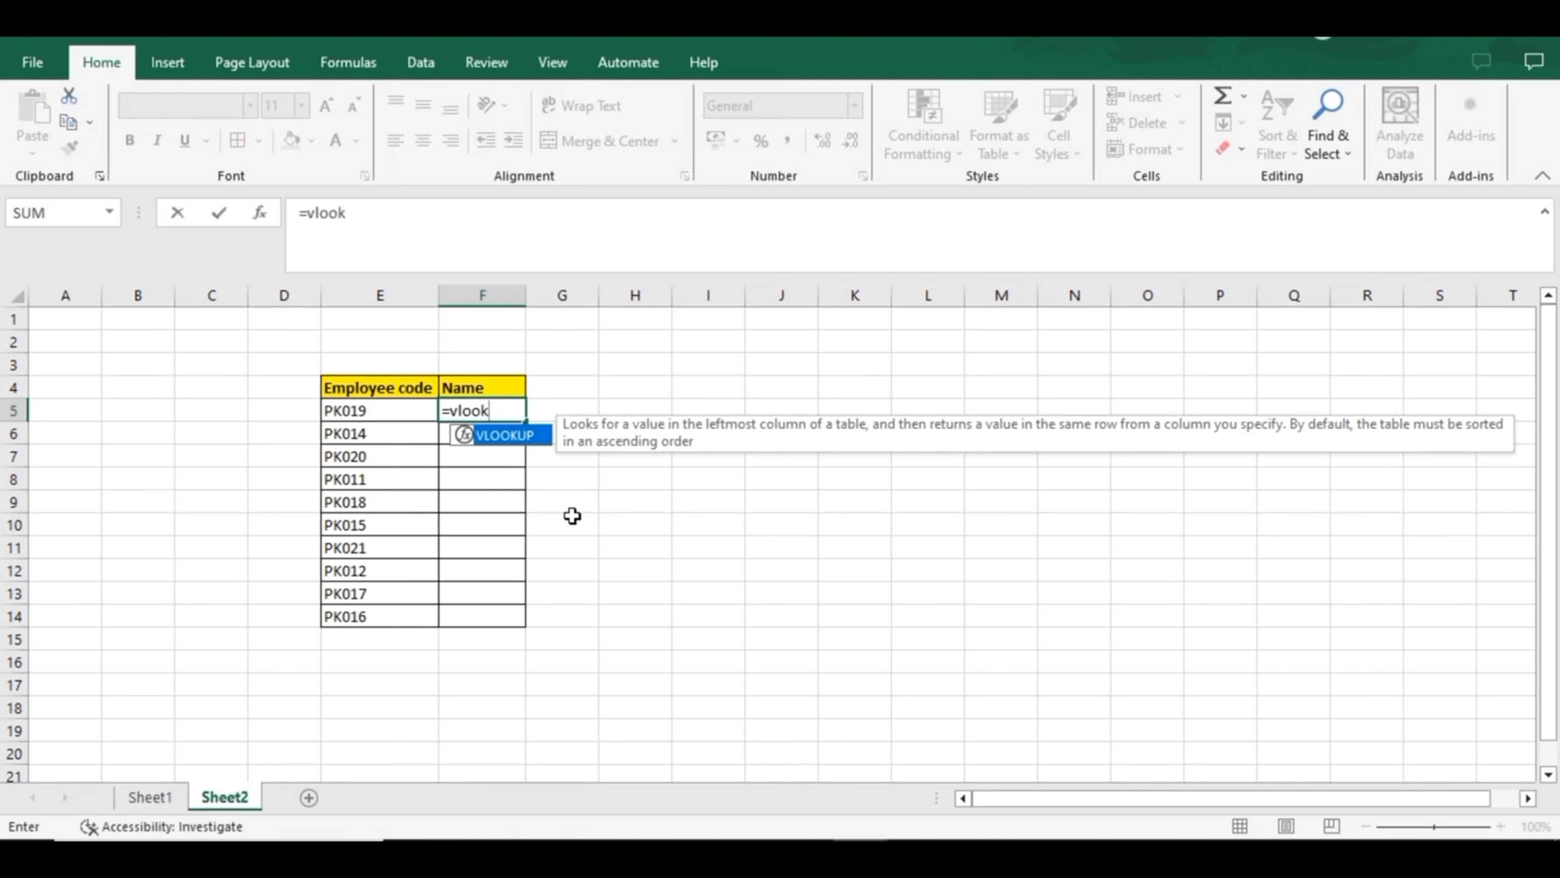
key("Tab")
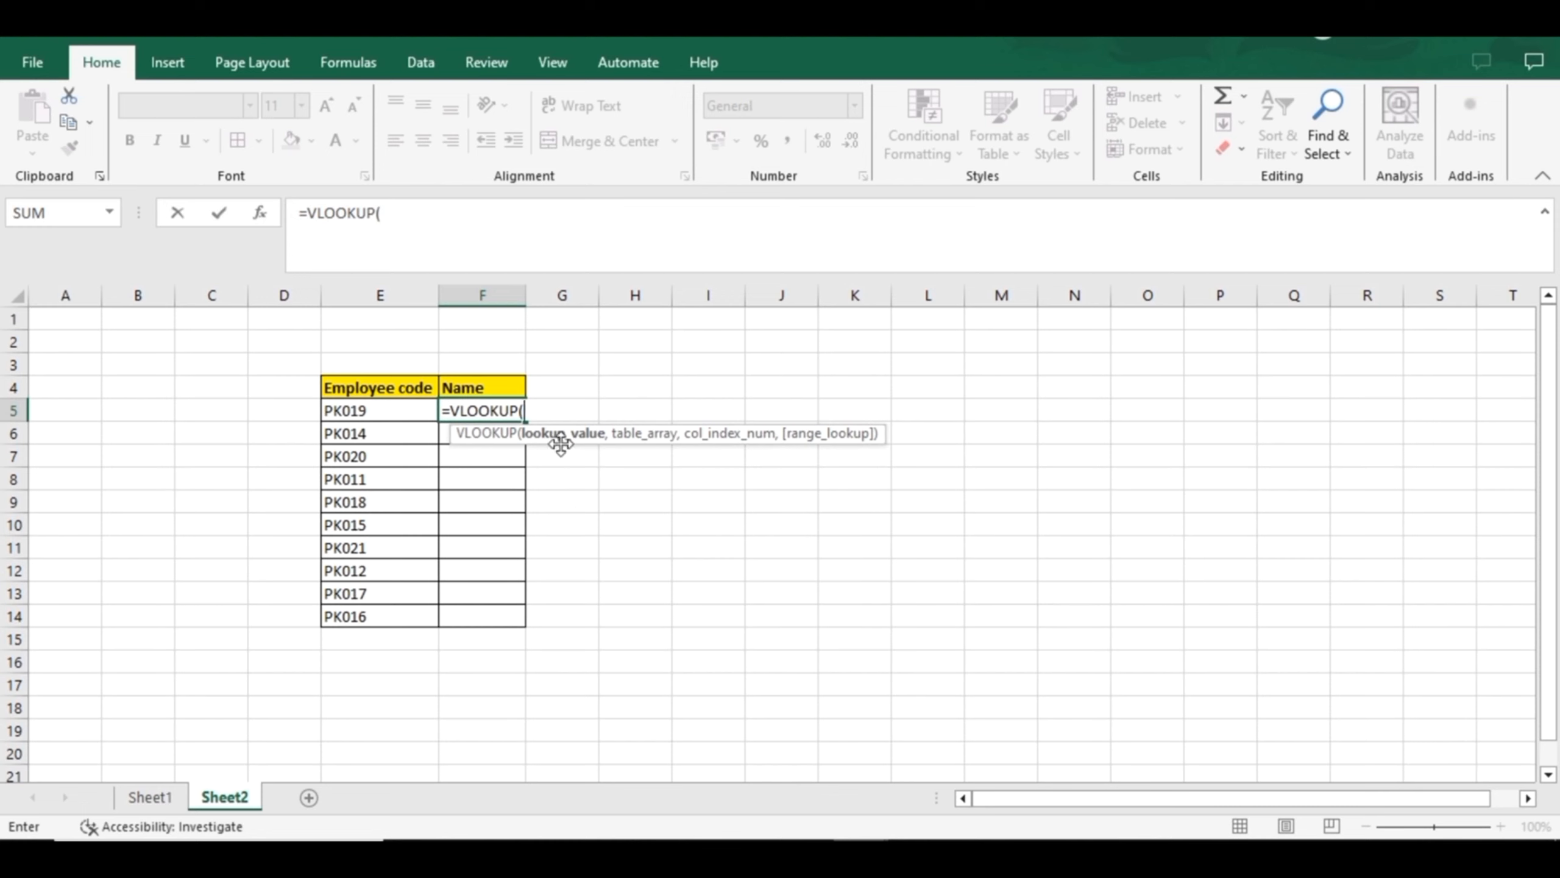
left_click(346, 411)
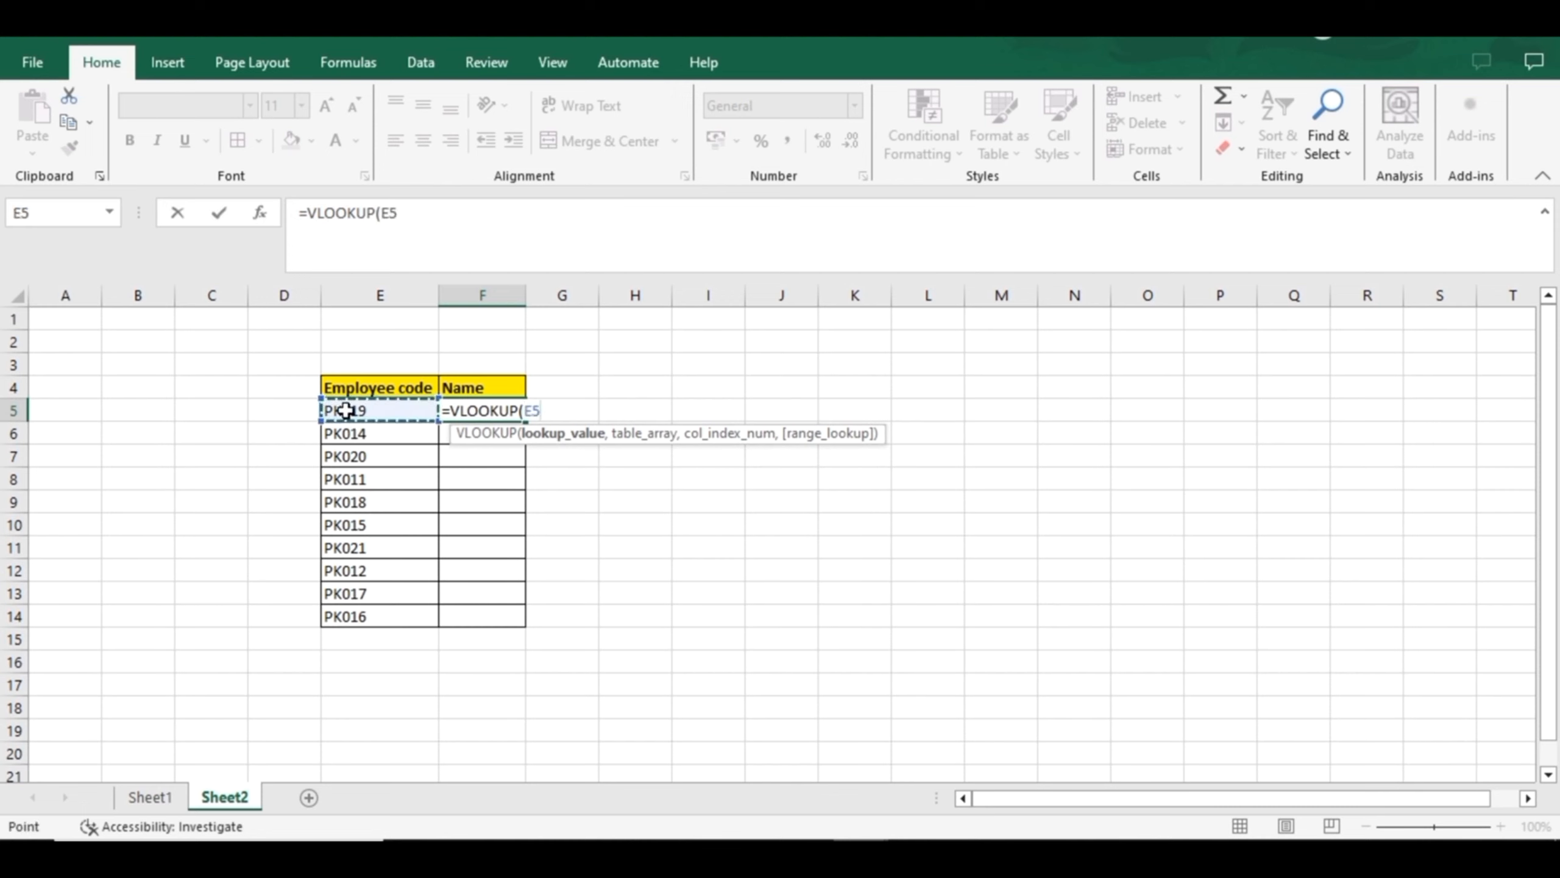
type(",")
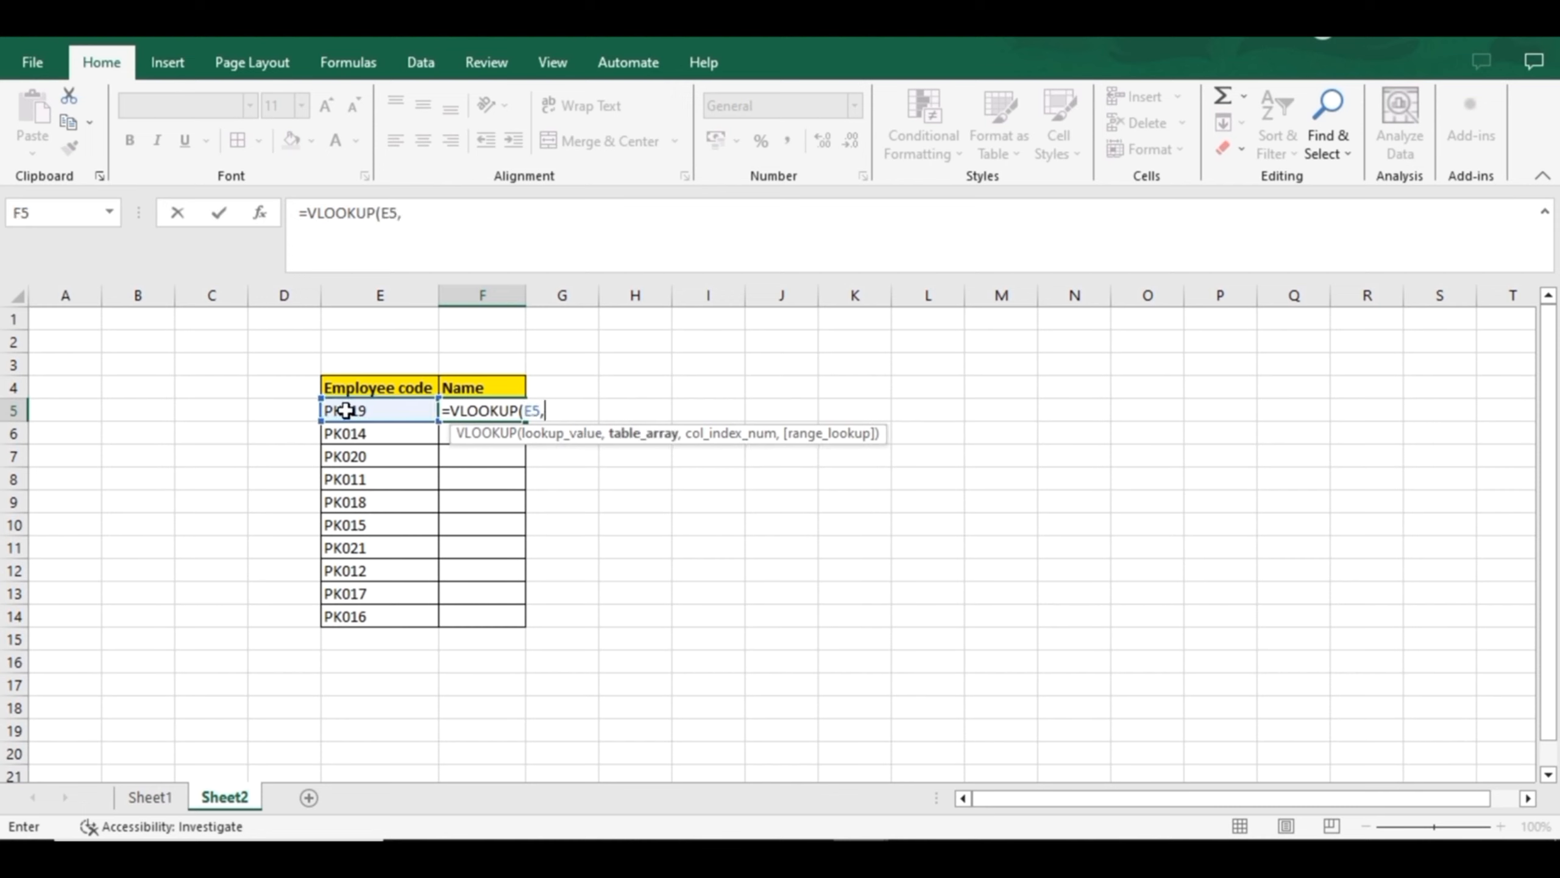
left_click(141, 798)
left_click_drag(276, 388, 487, 611)
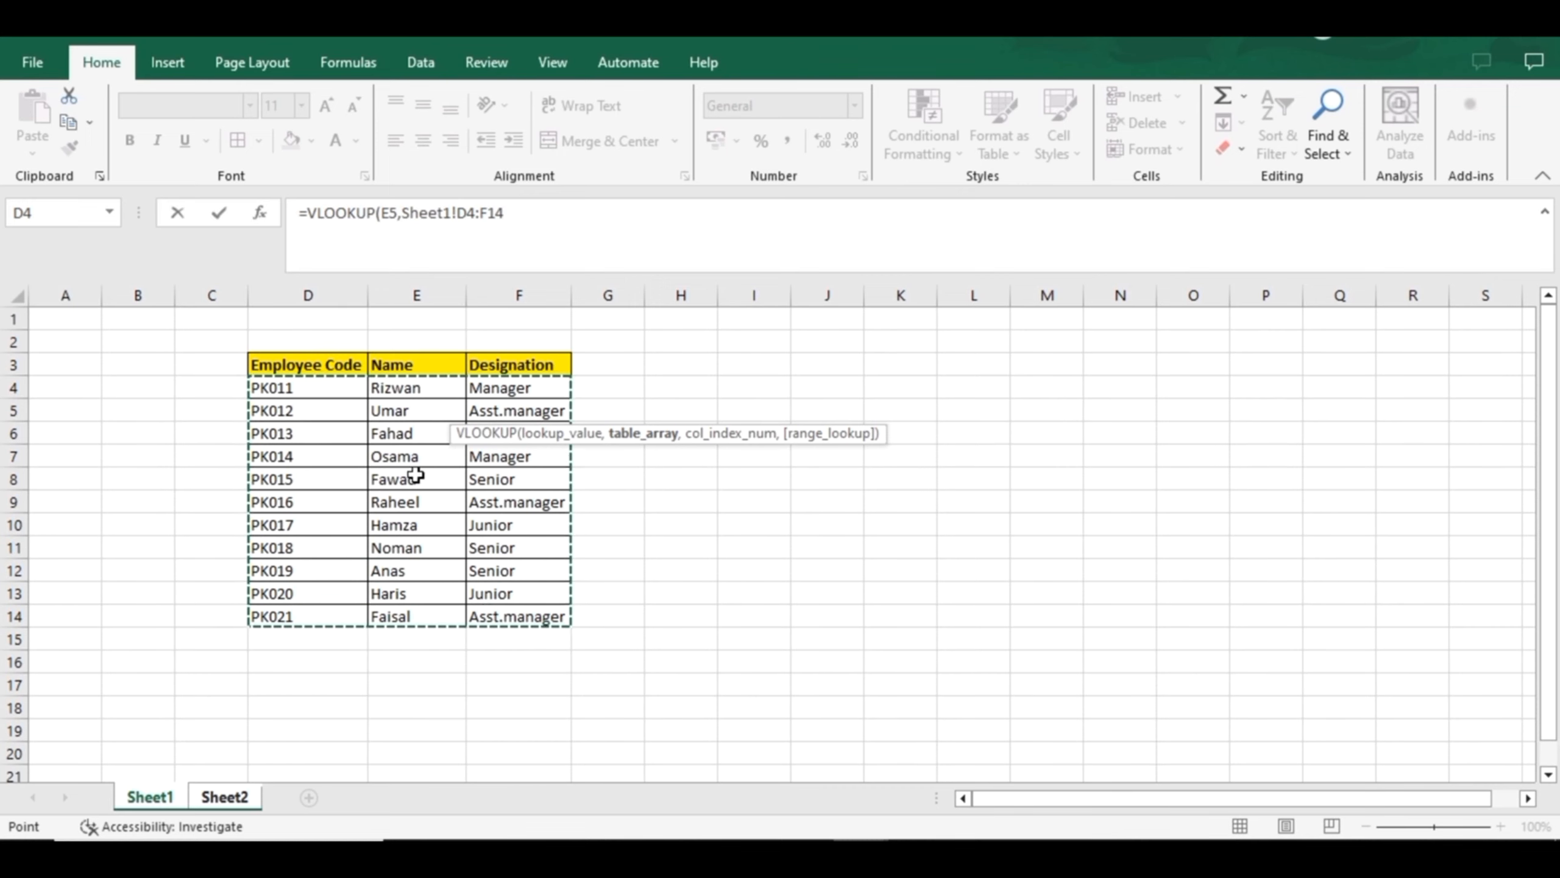
key("F4")
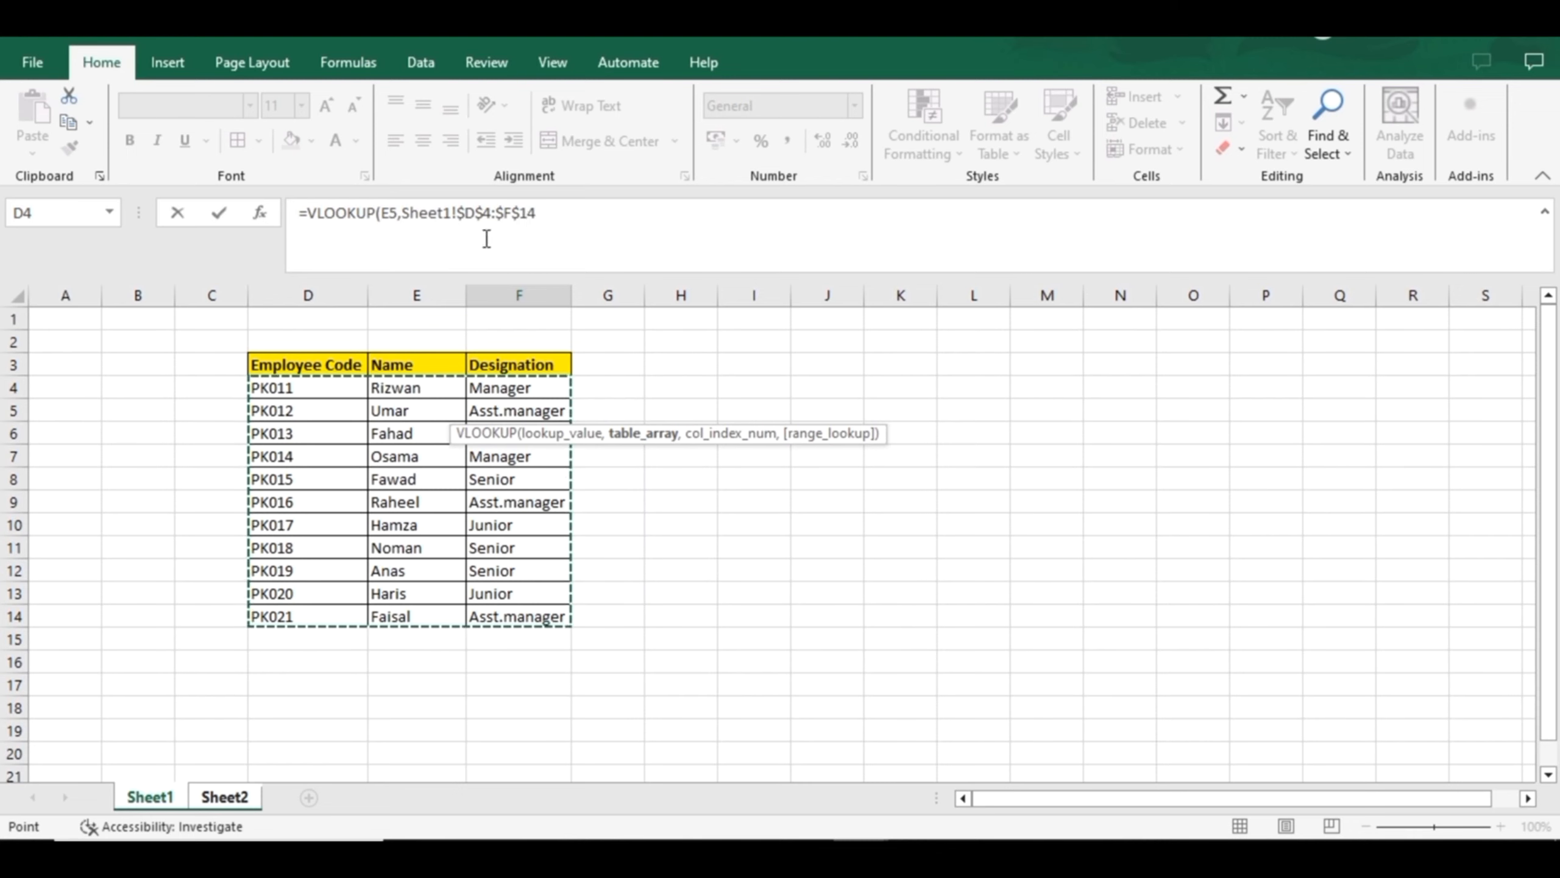
Finish the F5 VLOOKUP with column index 2 and range lookup TRUE
left_click(551, 211)
type(",")
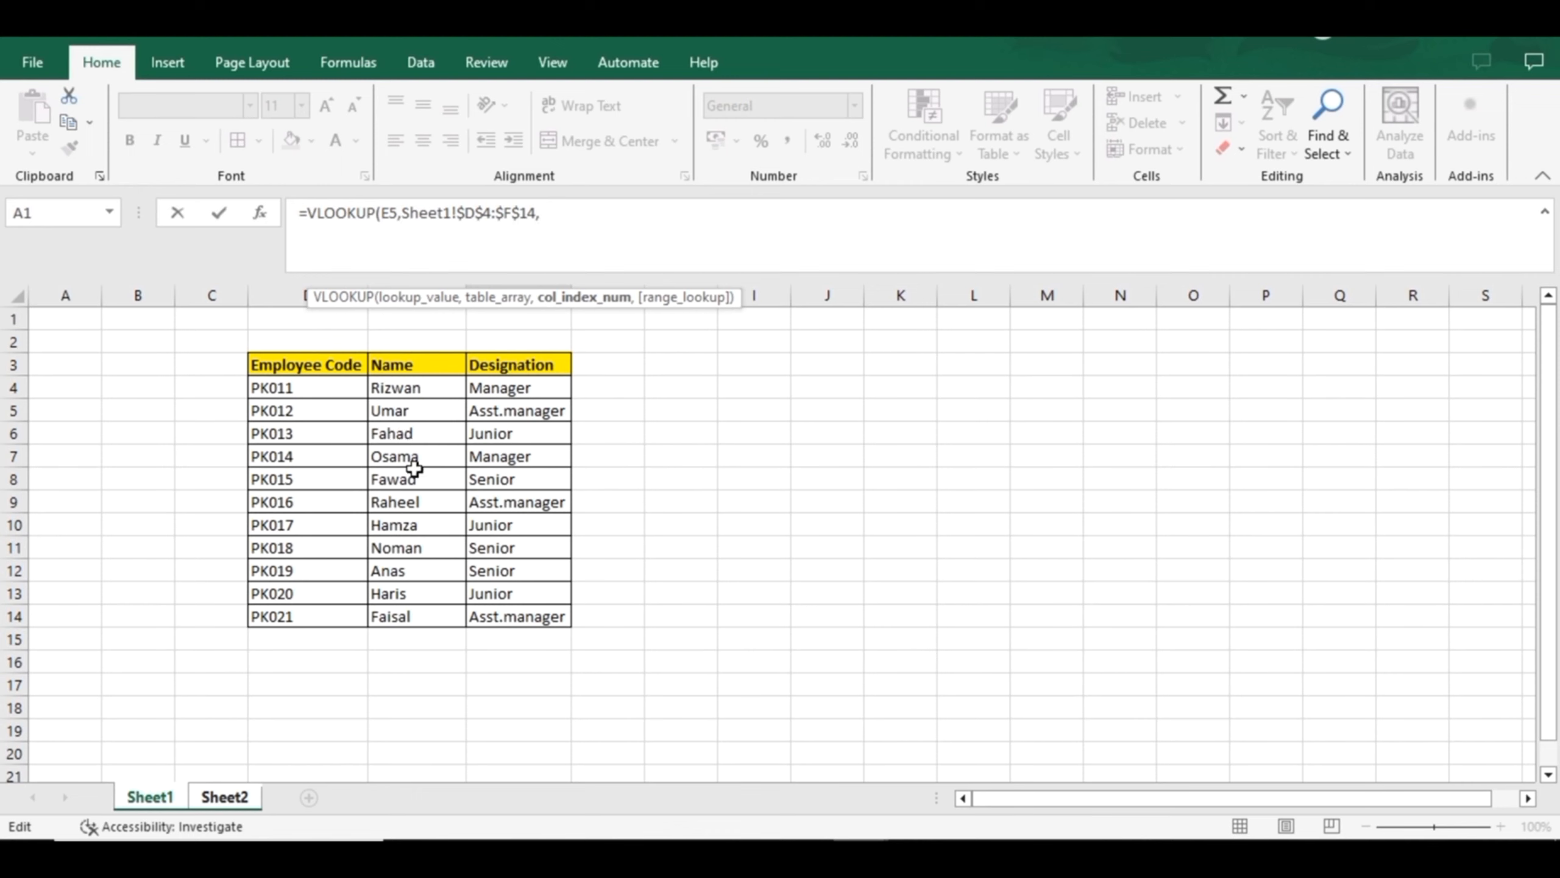
type("2,")
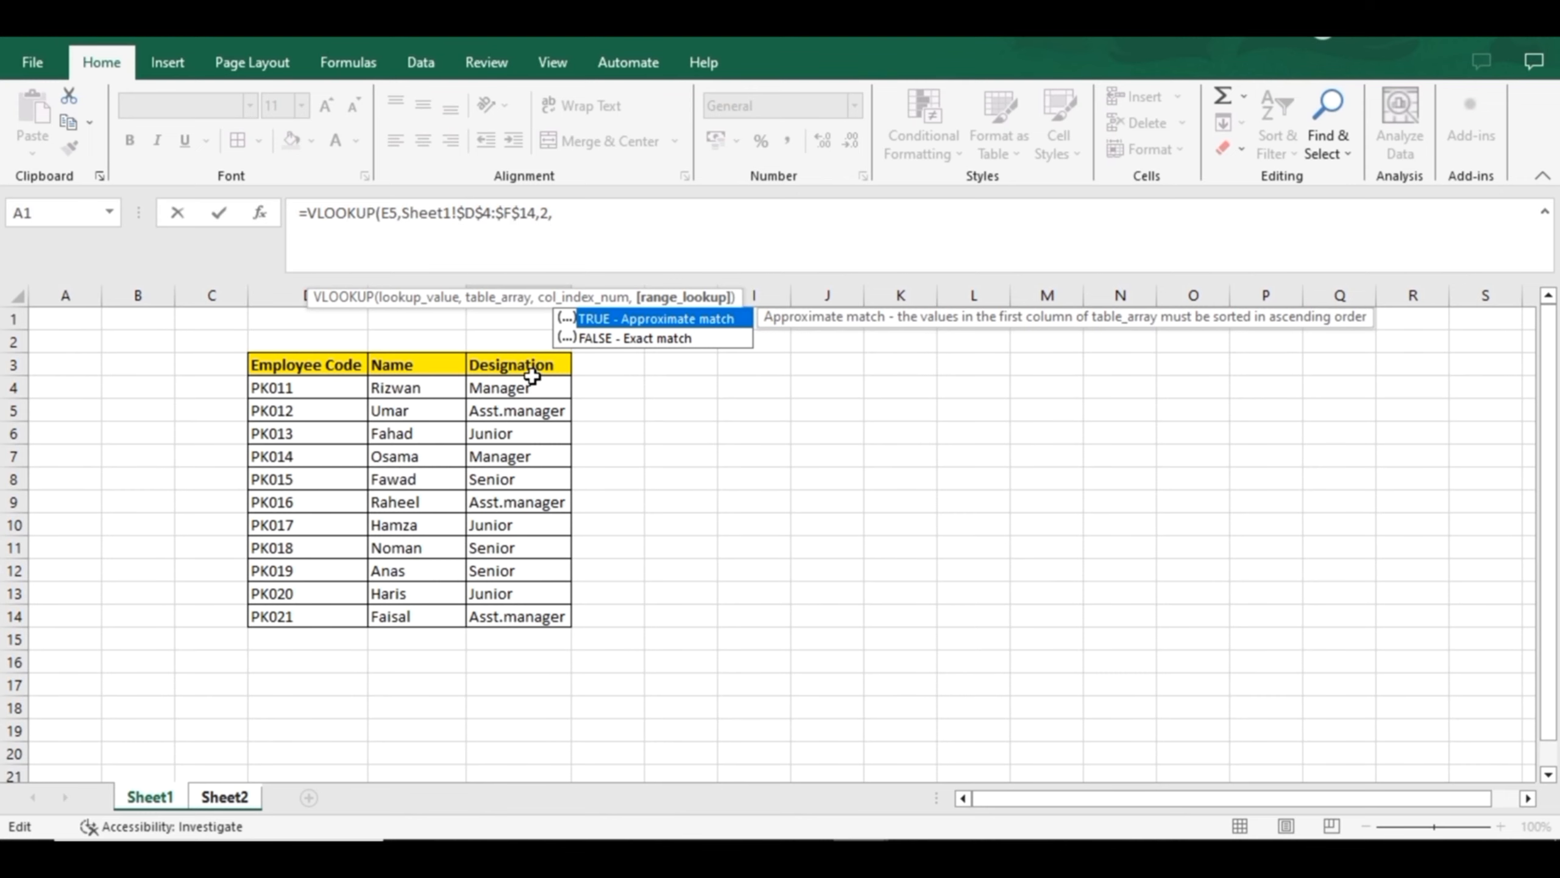
key("Tab")
type(")")
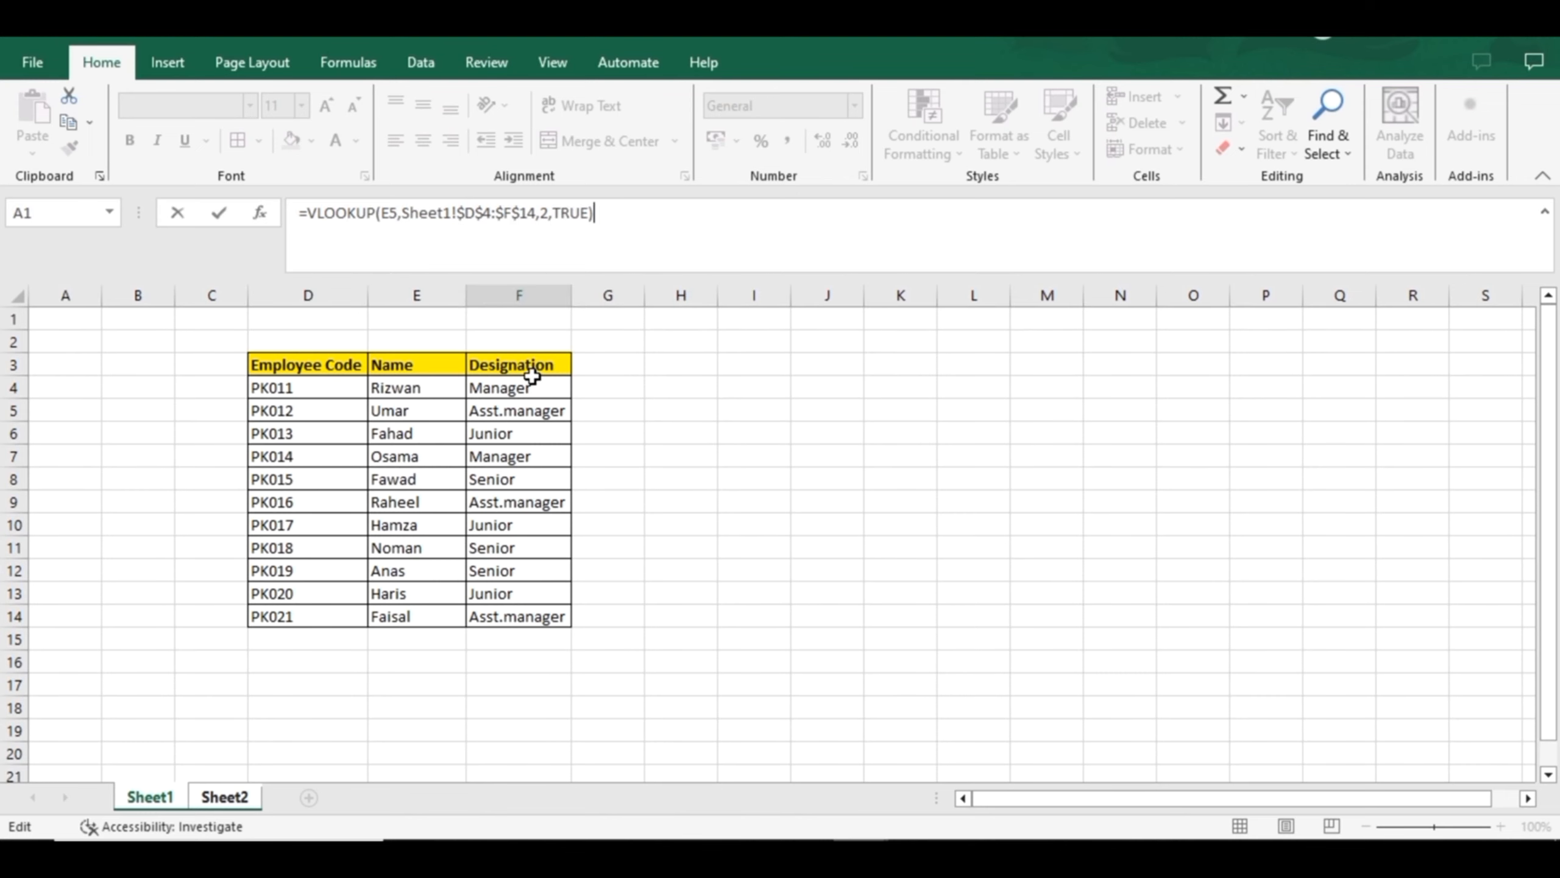
key("Return")
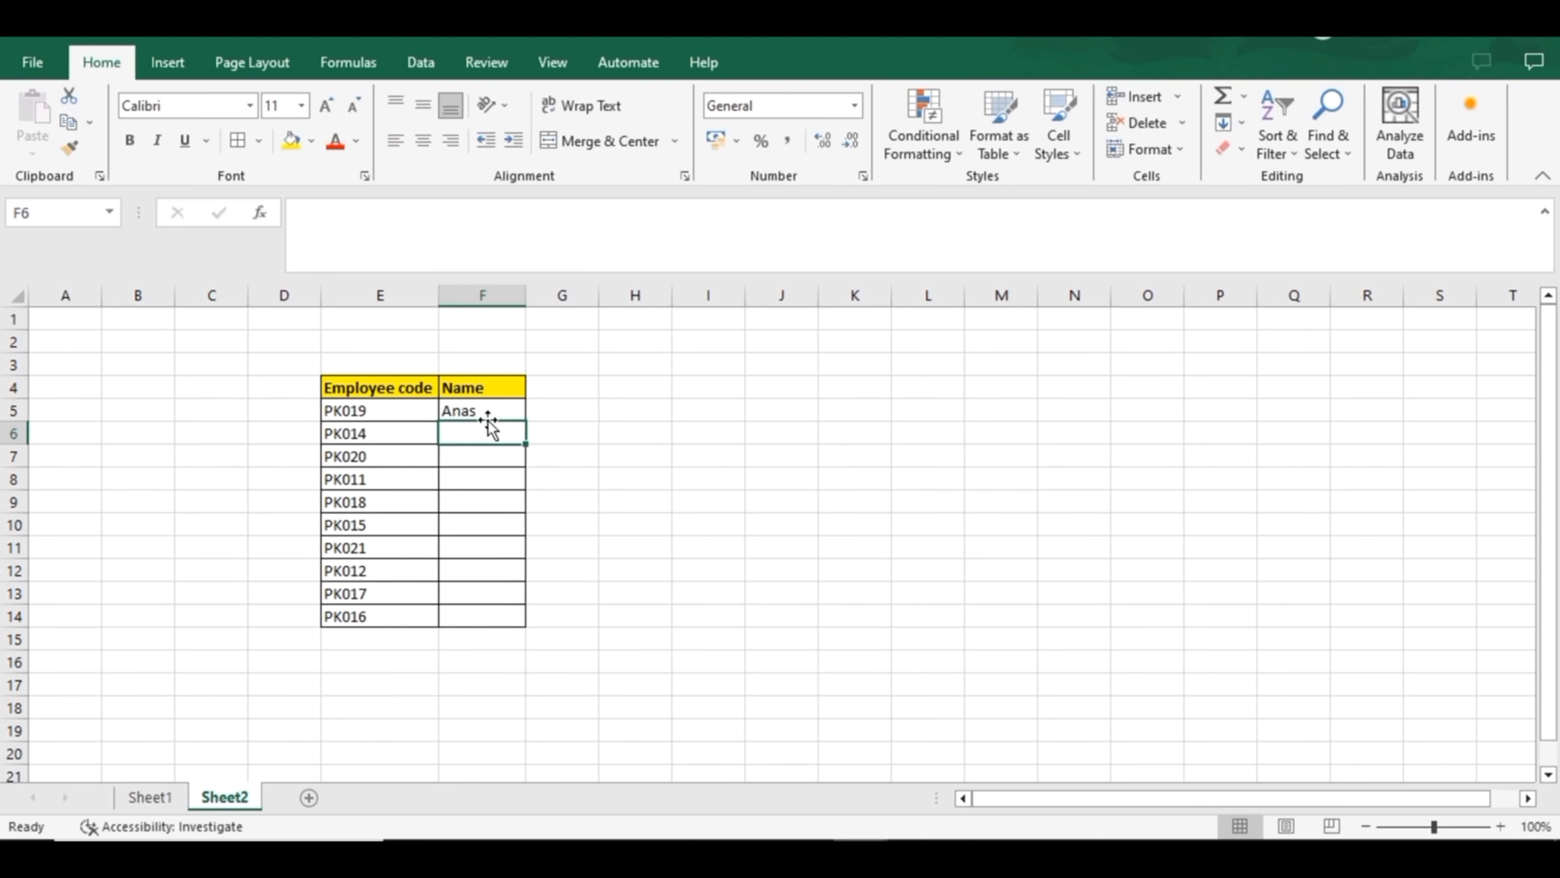
Fill the VLOOKUP formula from F5 down the Name column to F14
left_click(502, 410)
double_click(523, 419)
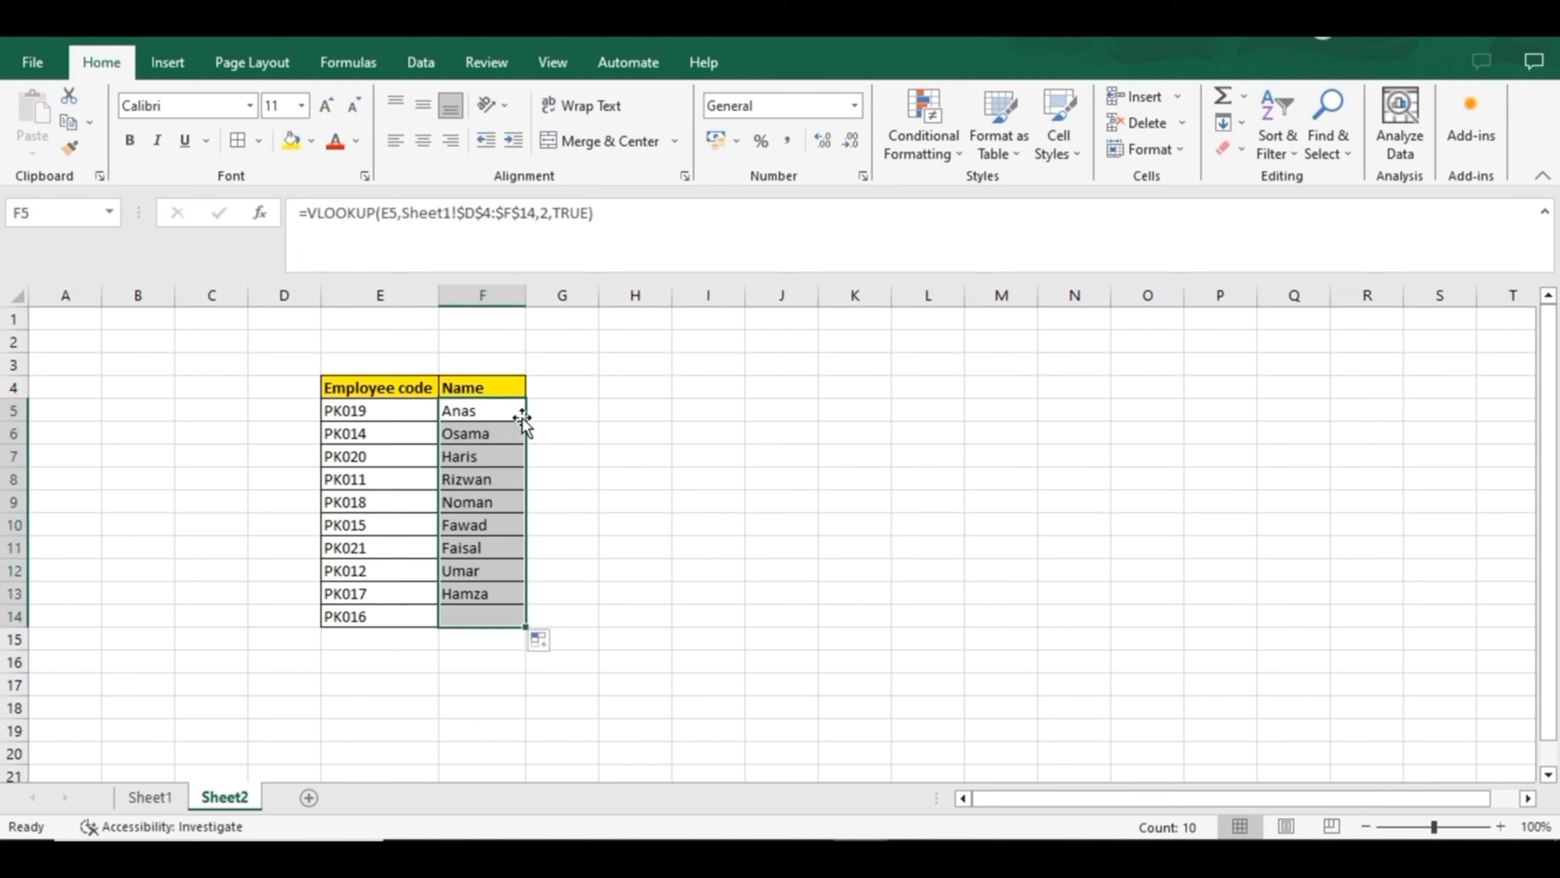
key("Right")
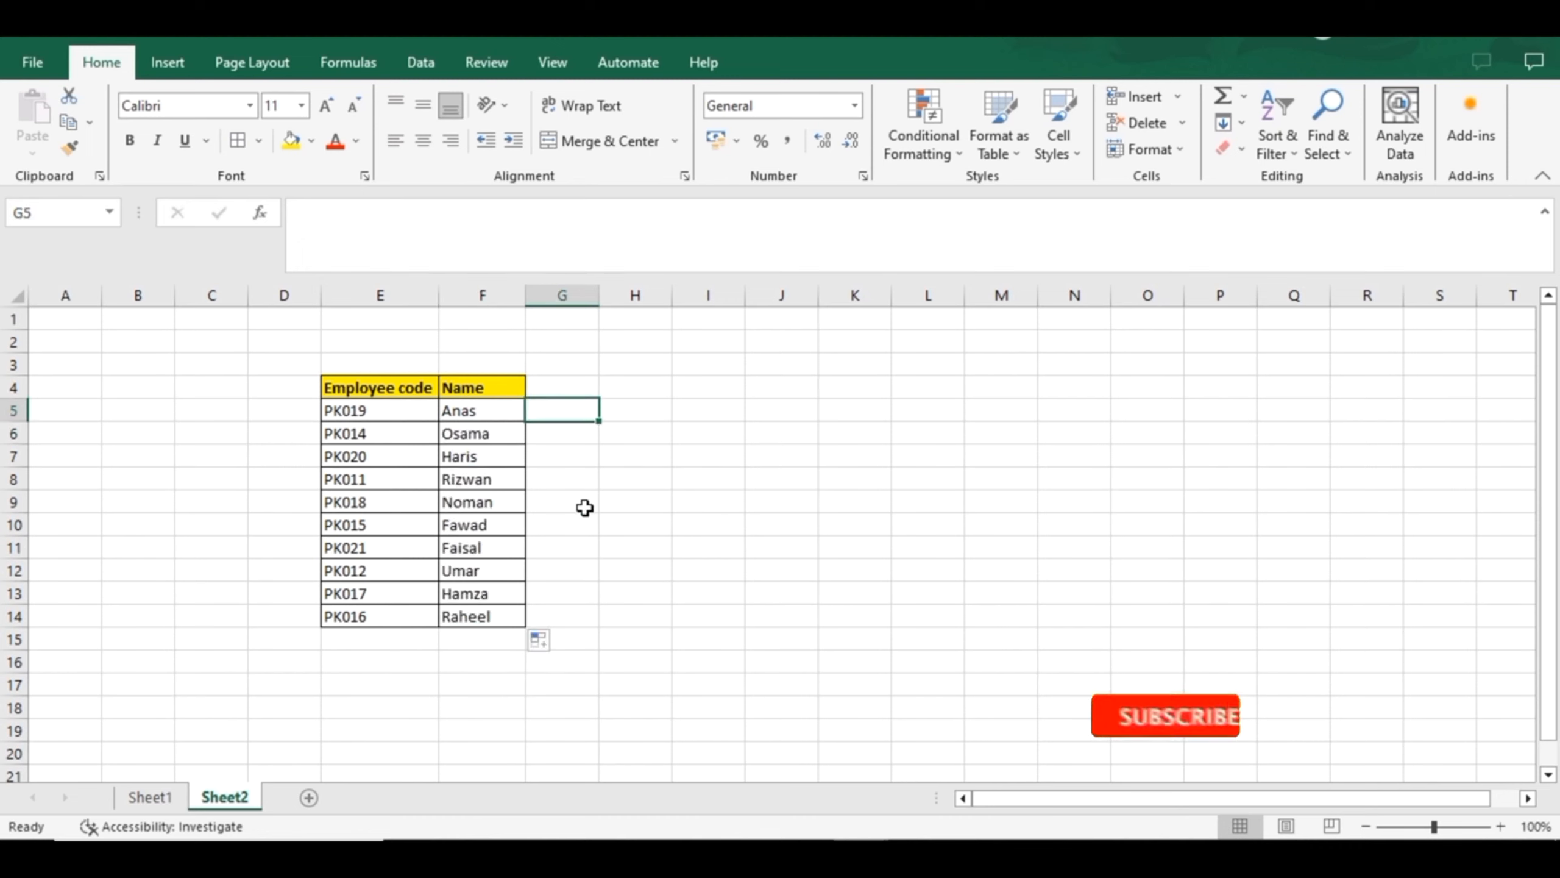